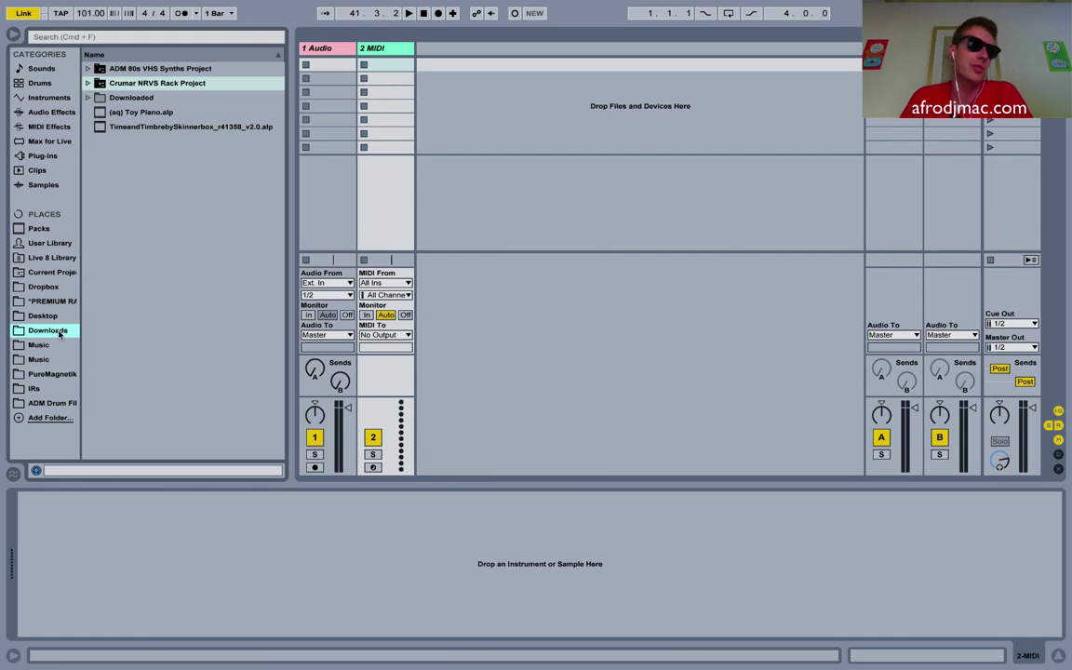
# Dismiss the Add Folder dialog and select ADM Crumar NRVS.als inside Crumar NRVS Rack Project
pyautogui.click(52, 418)
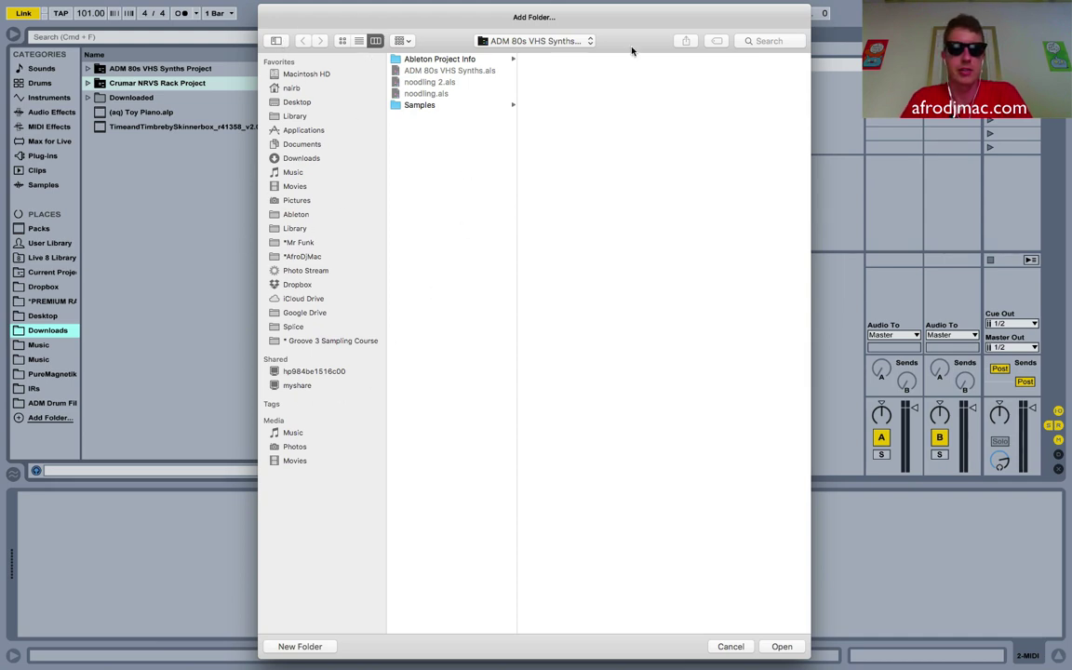
pyautogui.click(730, 647)
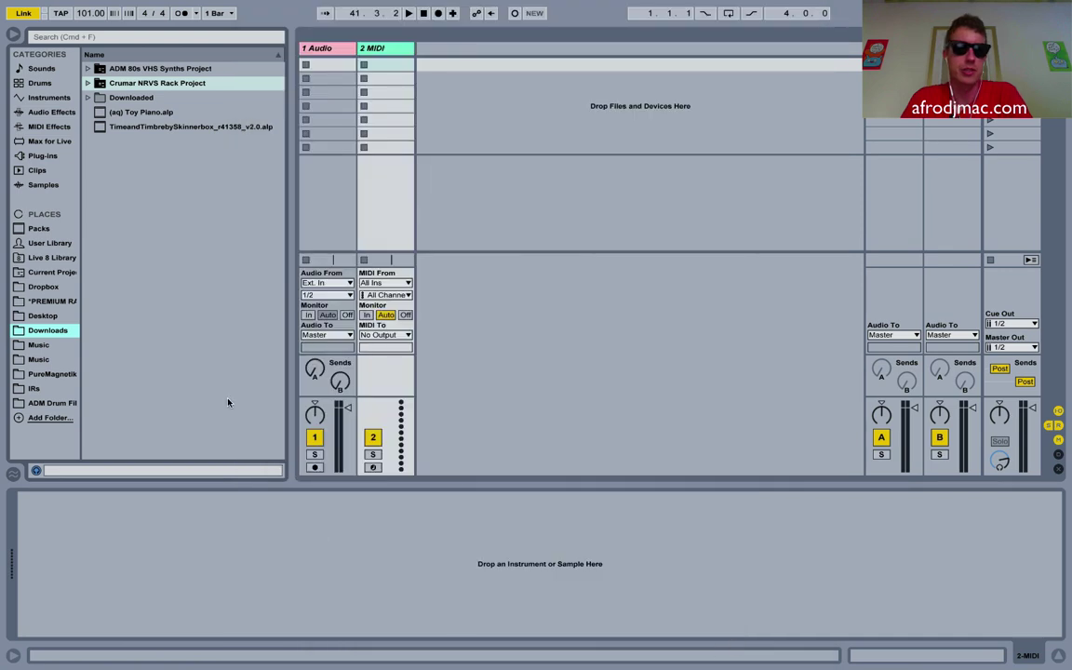
pyautogui.click(88, 82)
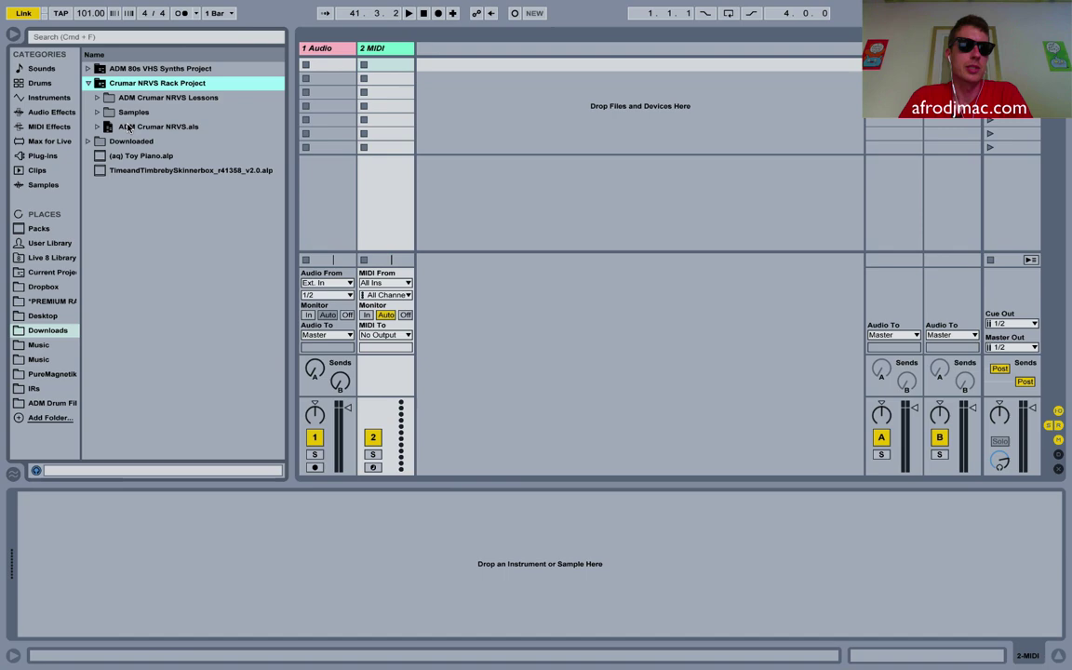
pyautogui.click(160, 128)
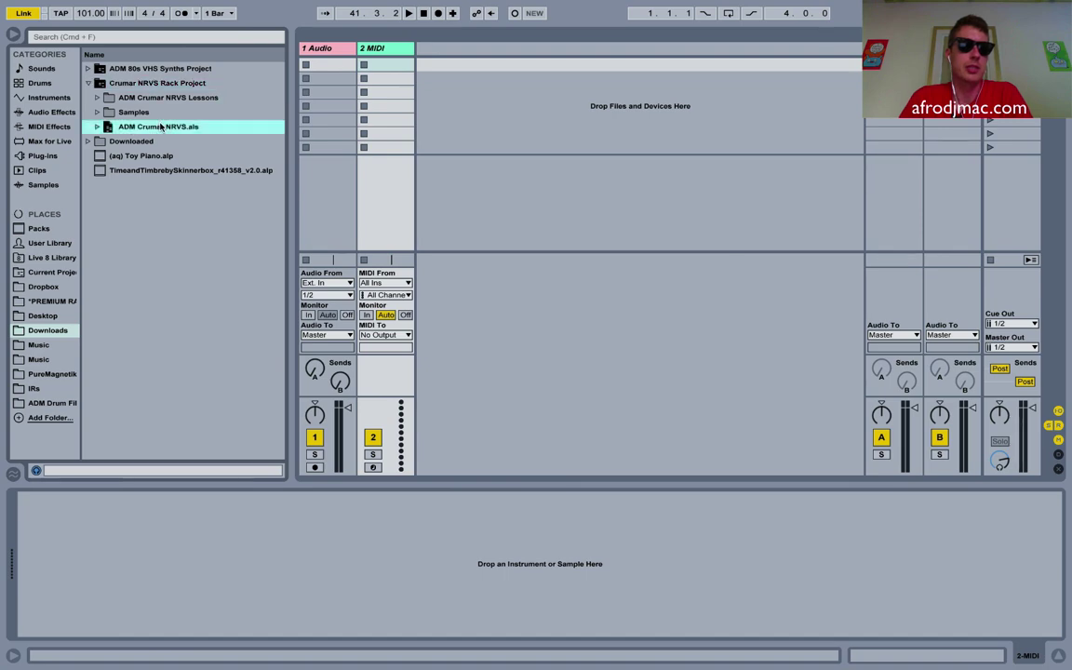
# Open ADM Crumar NRVS.als without saving the untitled set, then view both tracks' racks
pyautogui.doubleClick(136, 130)
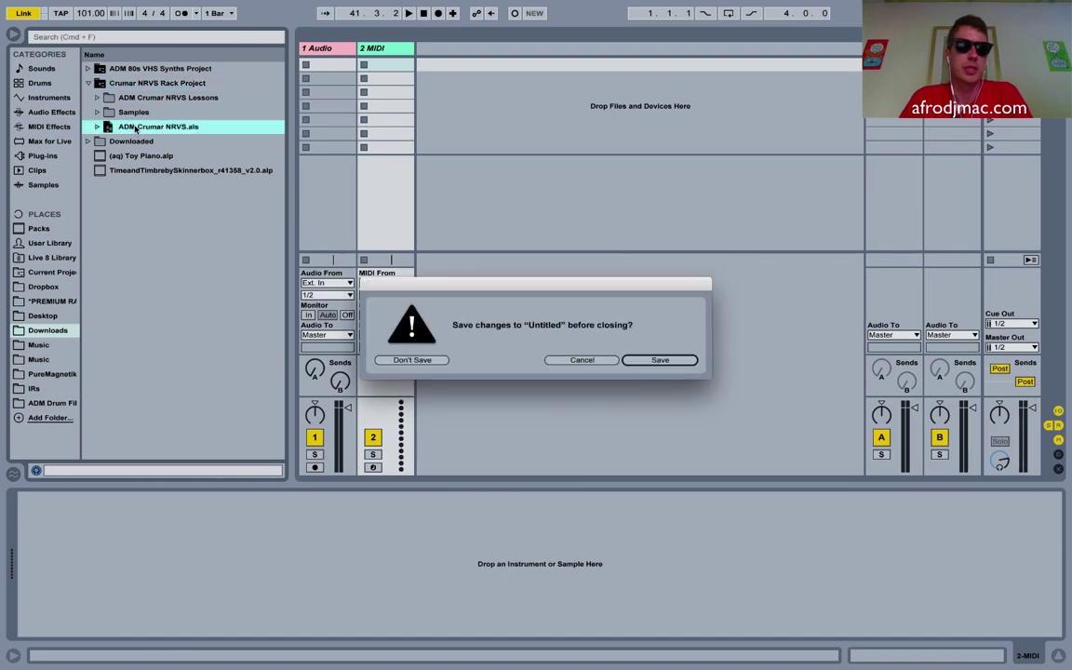
pyautogui.click(382, 361)
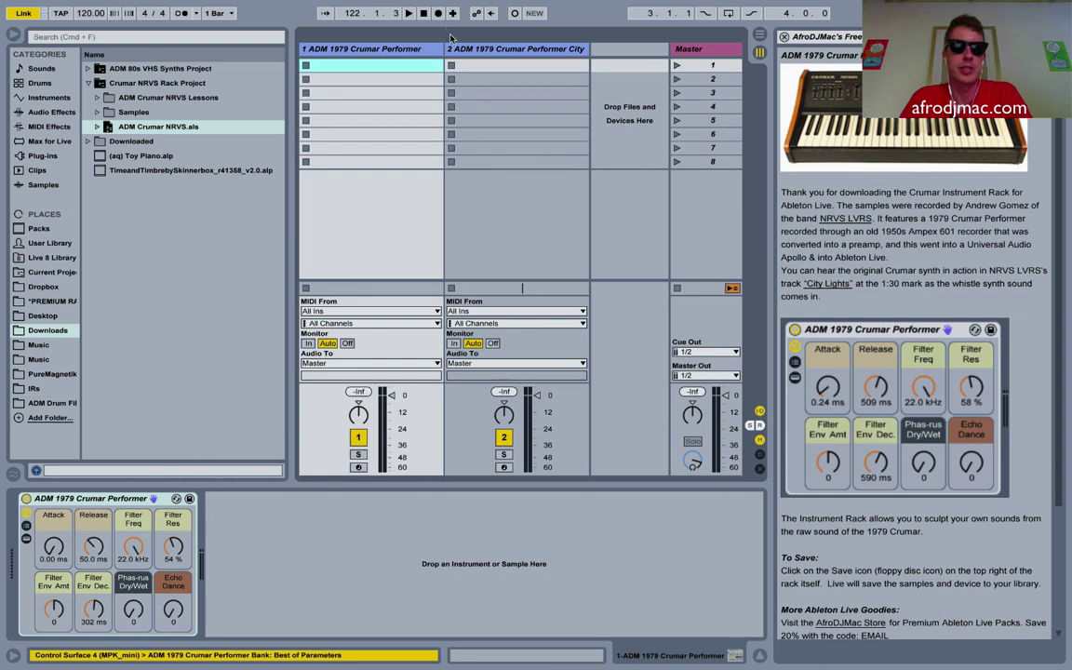
pyautogui.click(498, 51)
pyautogui.click(364, 51)
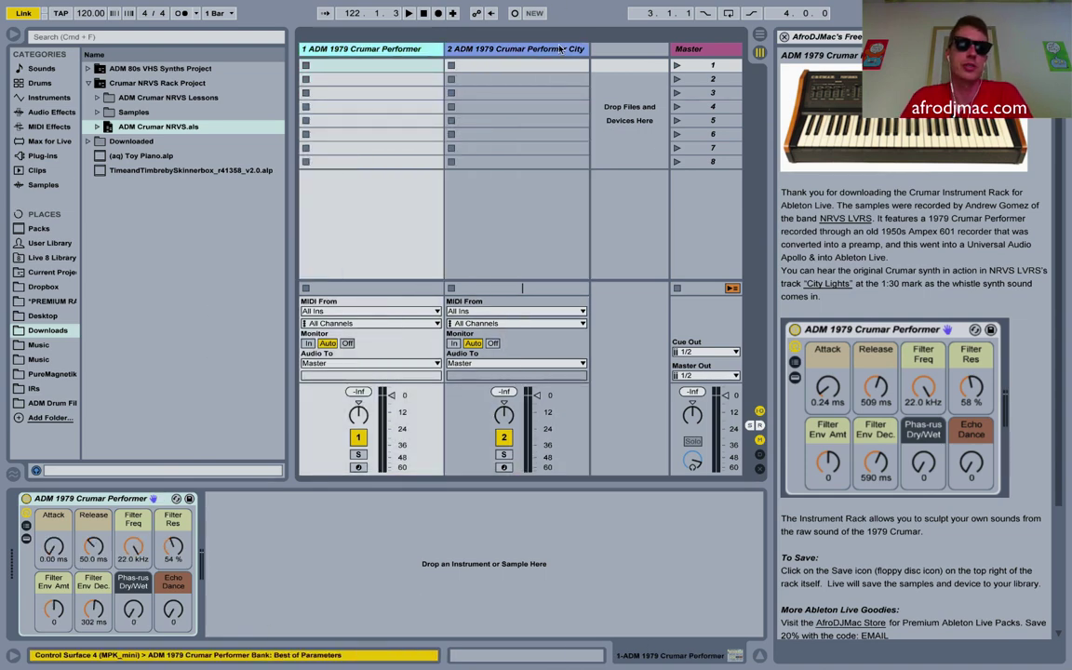
# Save the Crumar Performer City rack as a User Library preset, keeping its default name
pyautogui.click(510, 49)
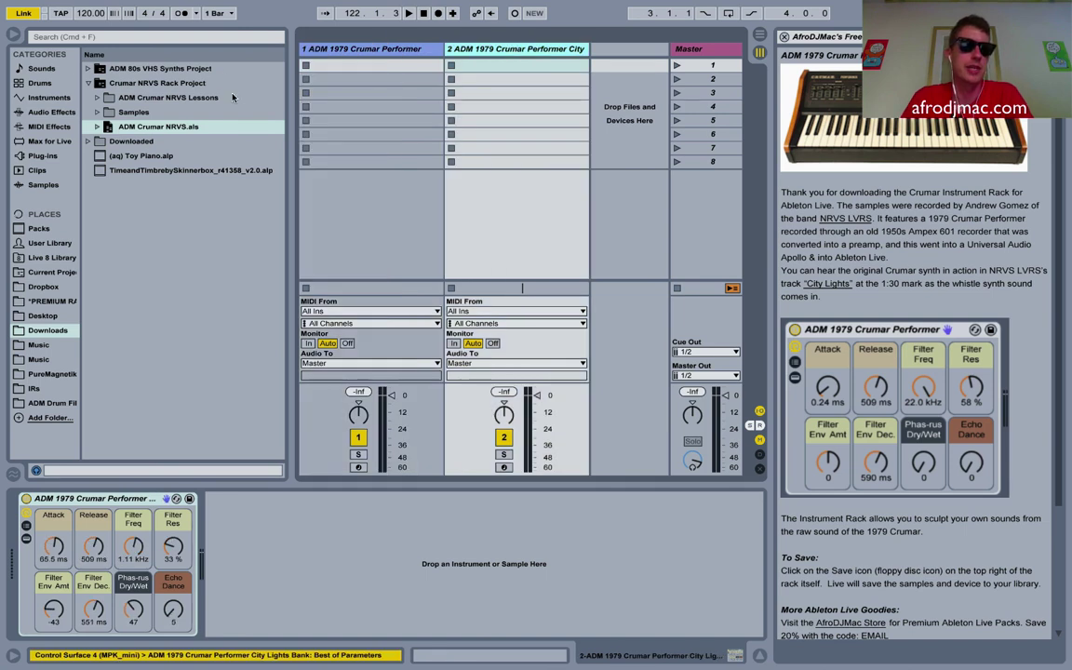
pyautogui.click(190, 500)
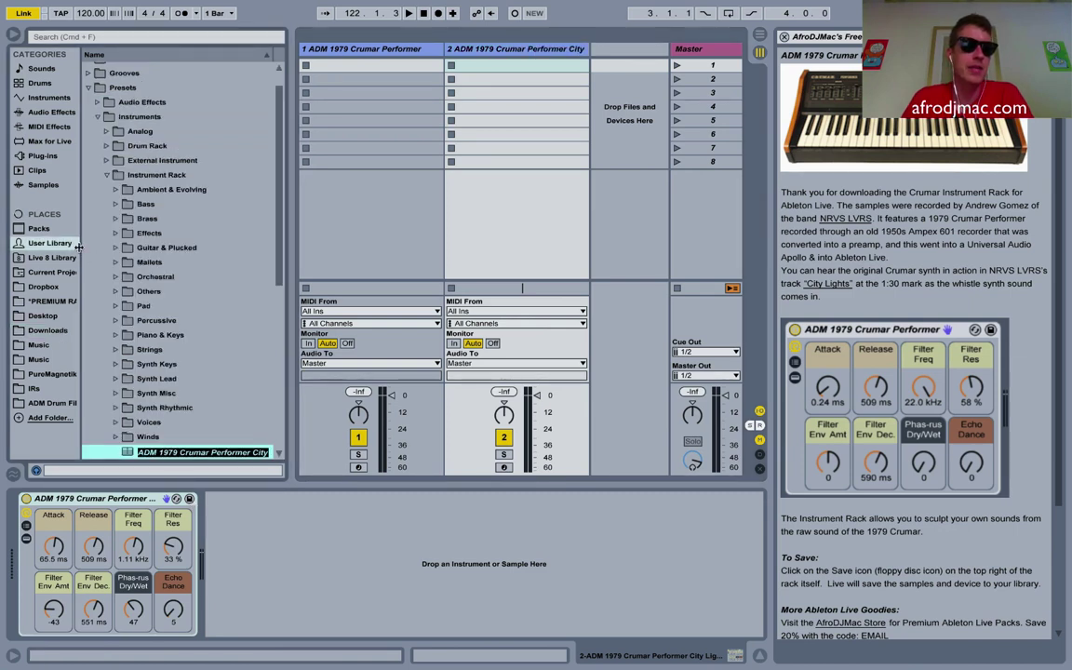
pyautogui.click(140, 452)
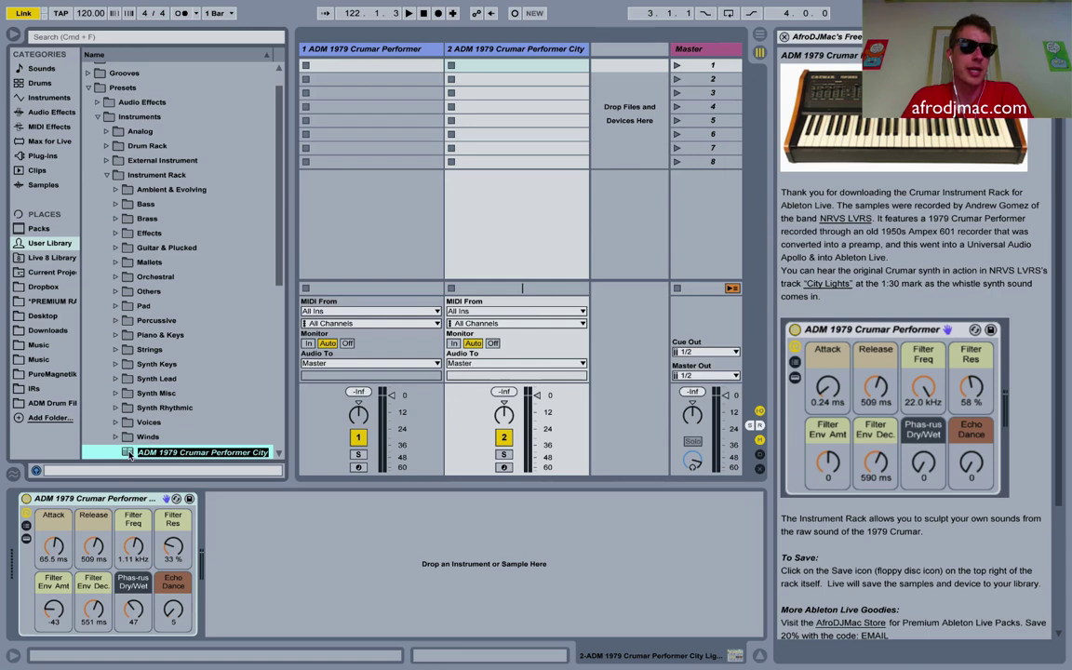
pyautogui.press('Return')
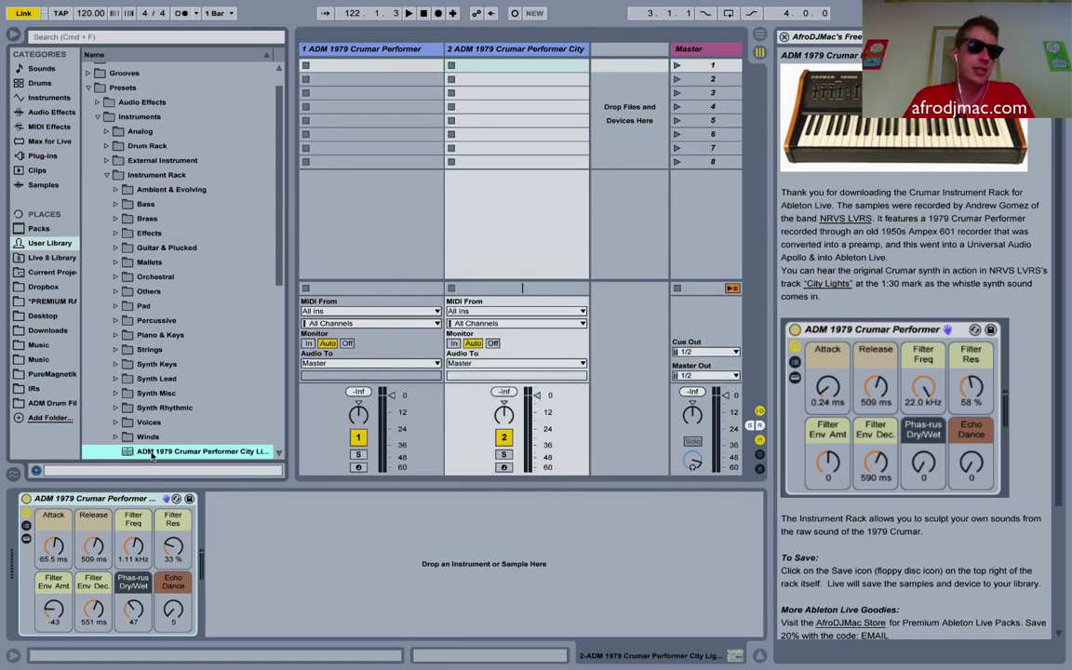
# Find the new preset under Instruments > Instrument Rack in the browser
pyautogui.scroll(-3, 151, 454)
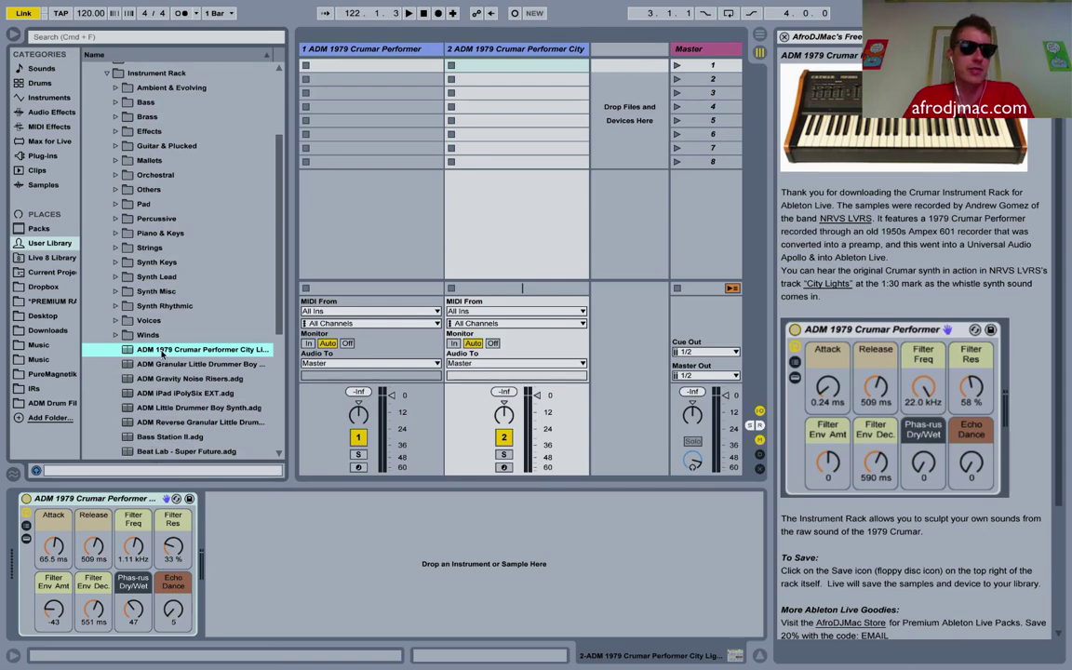
pyautogui.scroll(-2, 160, 363)
pyautogui.scroll(6, 160, 351)
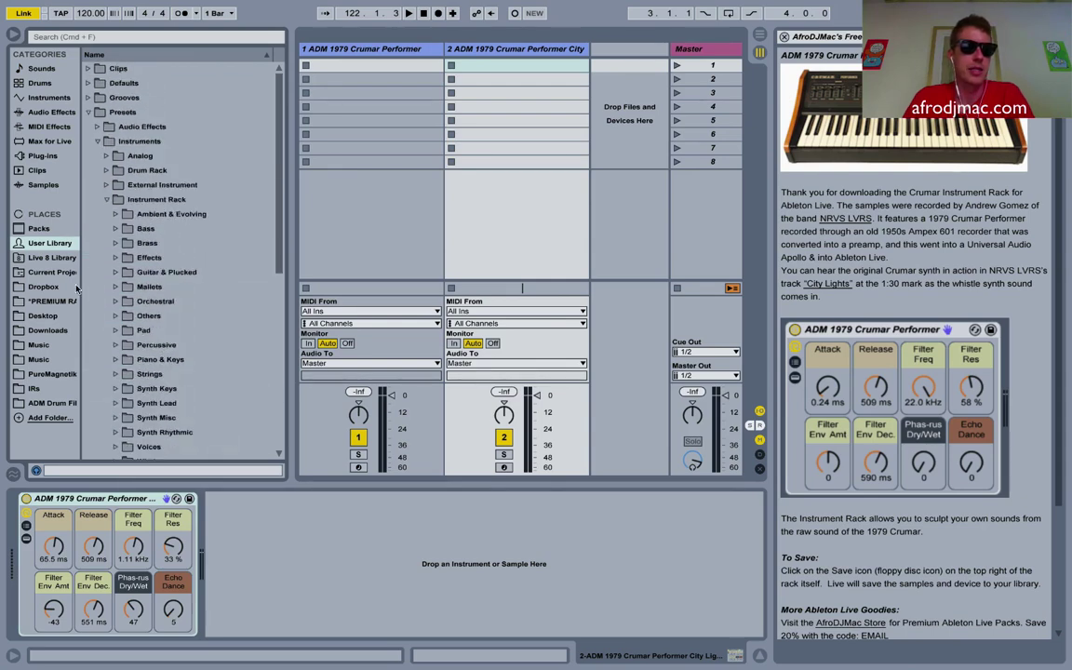
pyautogui.click(44, 99)
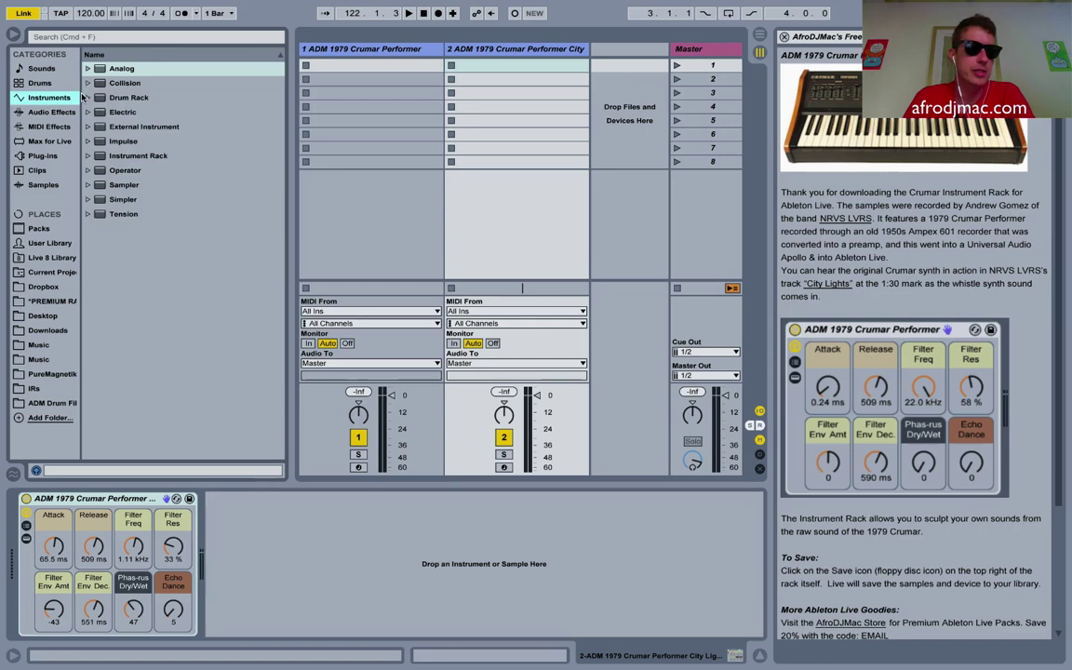
pyautogui.click(89, 156)
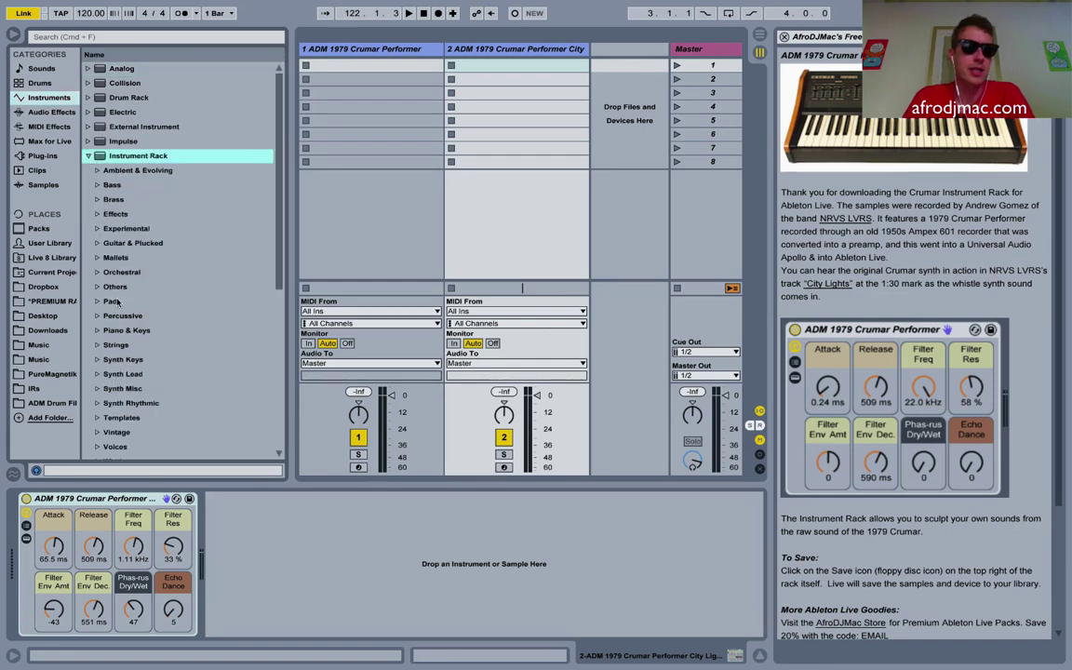
pyautogui.scroll(-5, 117, 301)
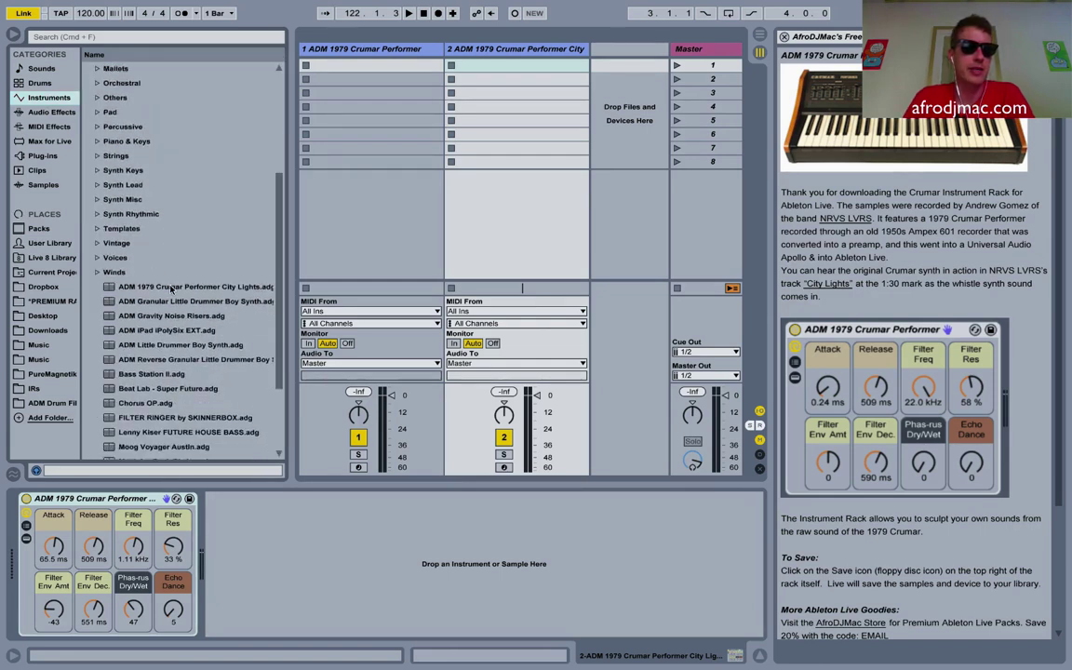
pyautogui.scroll(5, 155, 138)
pyautogui.scroll(-3, 156, 138)
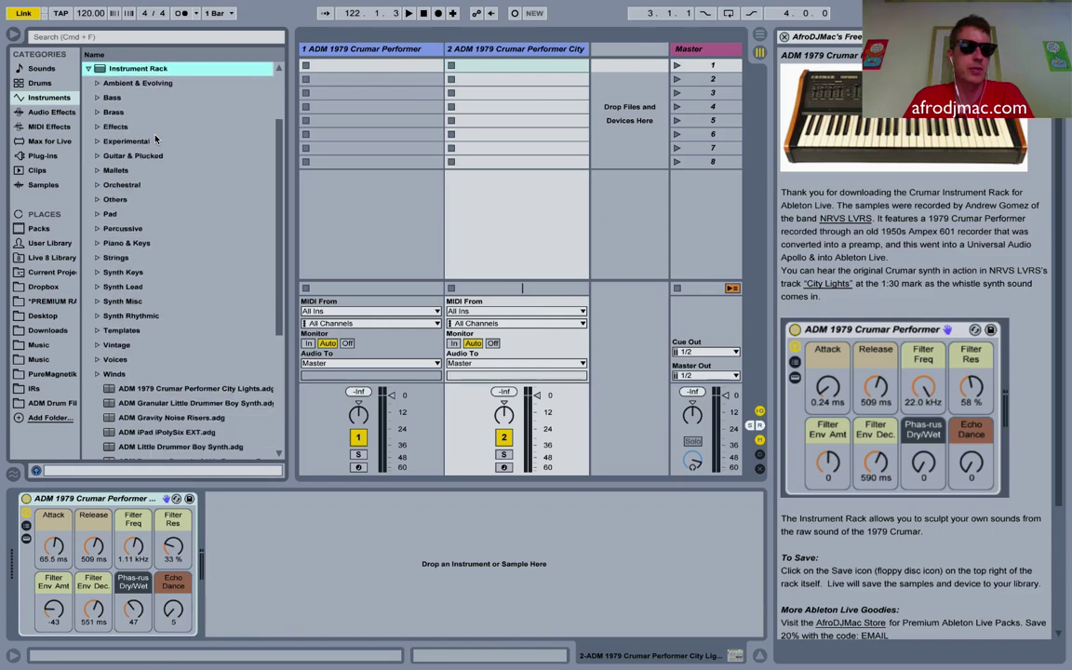
# Open ADM 80s VHS Synths.als from the Downloads project folder, discarding the Crumar set's changes
pyautogui.click(89, 69)
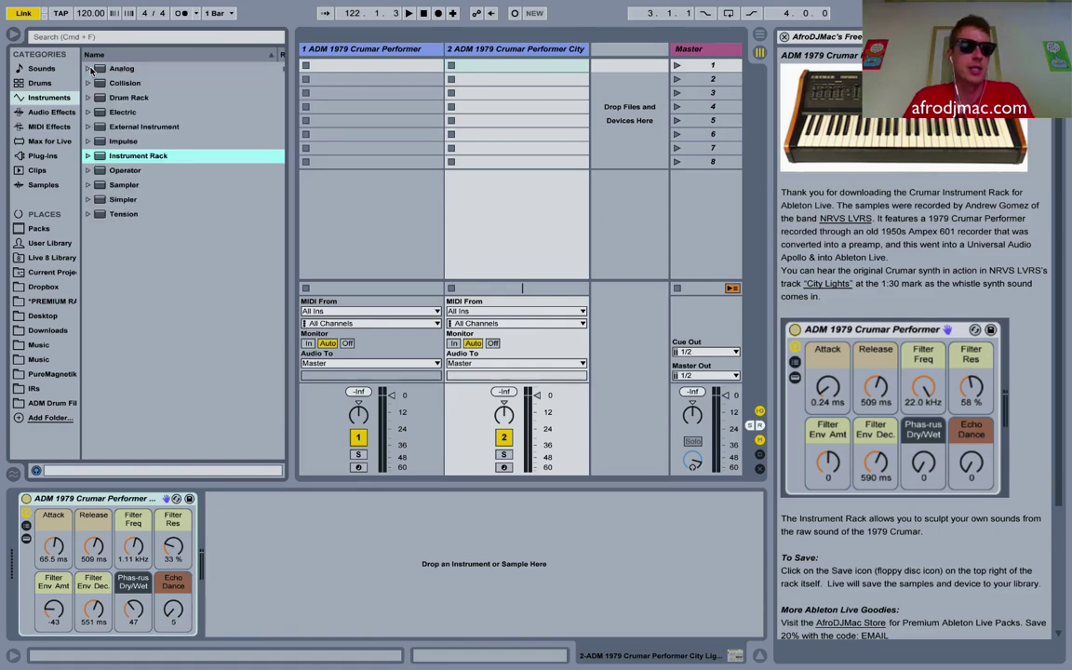
pyautogui.click(46, 288)
pyautogui.click(46, 330)
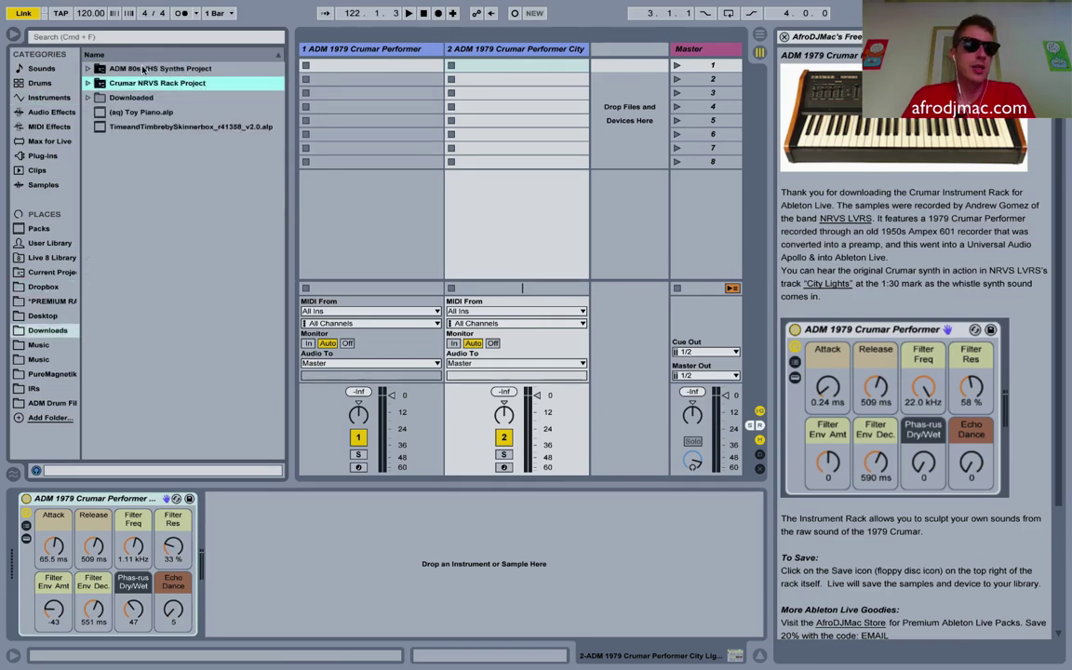
pyautogui.click(131, 68)
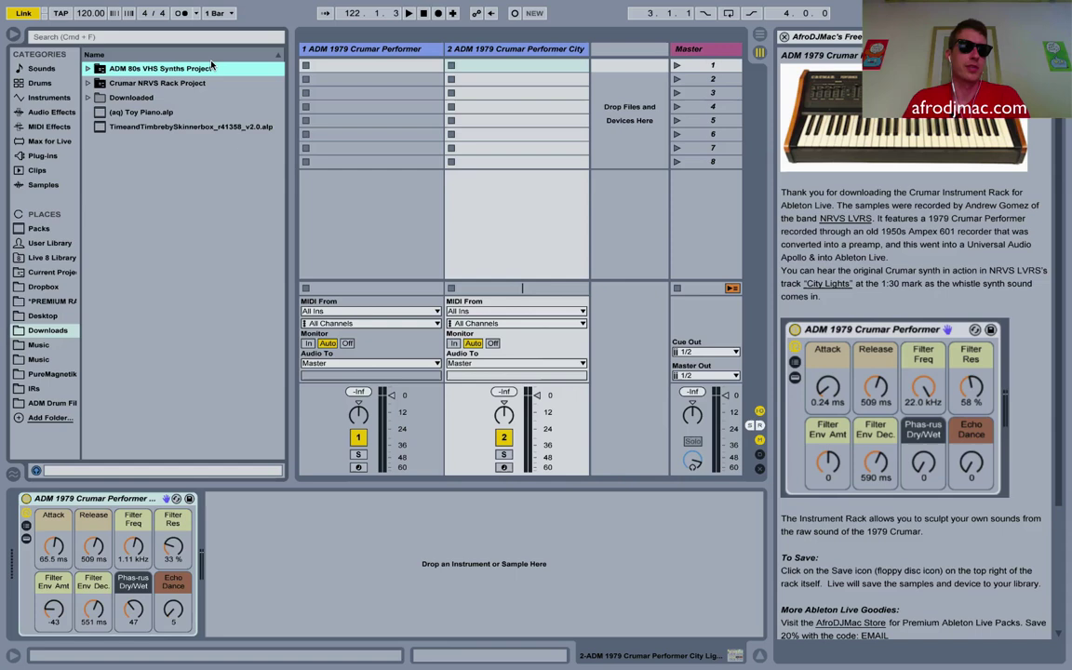
pyautogui.click(88, 69)
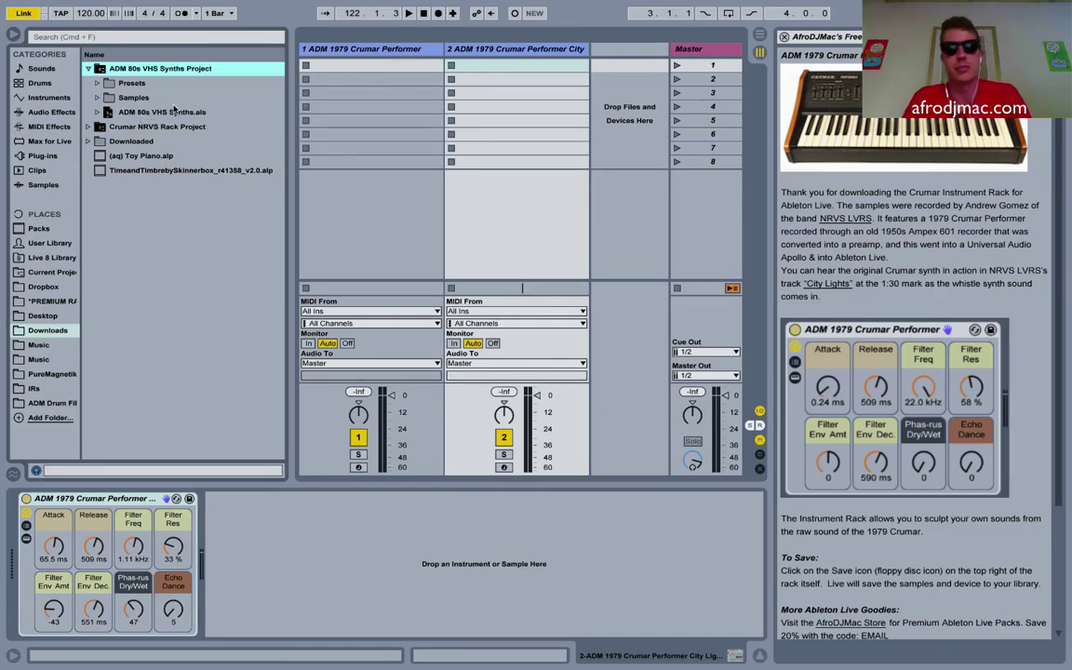
pyautogui.doubleClick(150, 110)
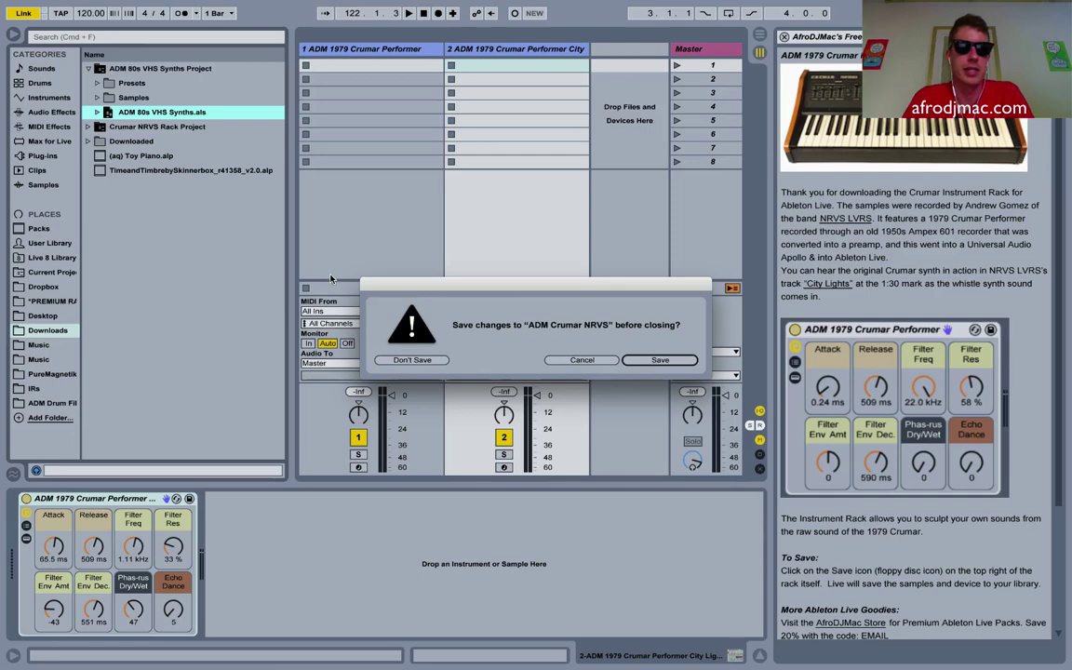
pyautogui.click(412, 360)
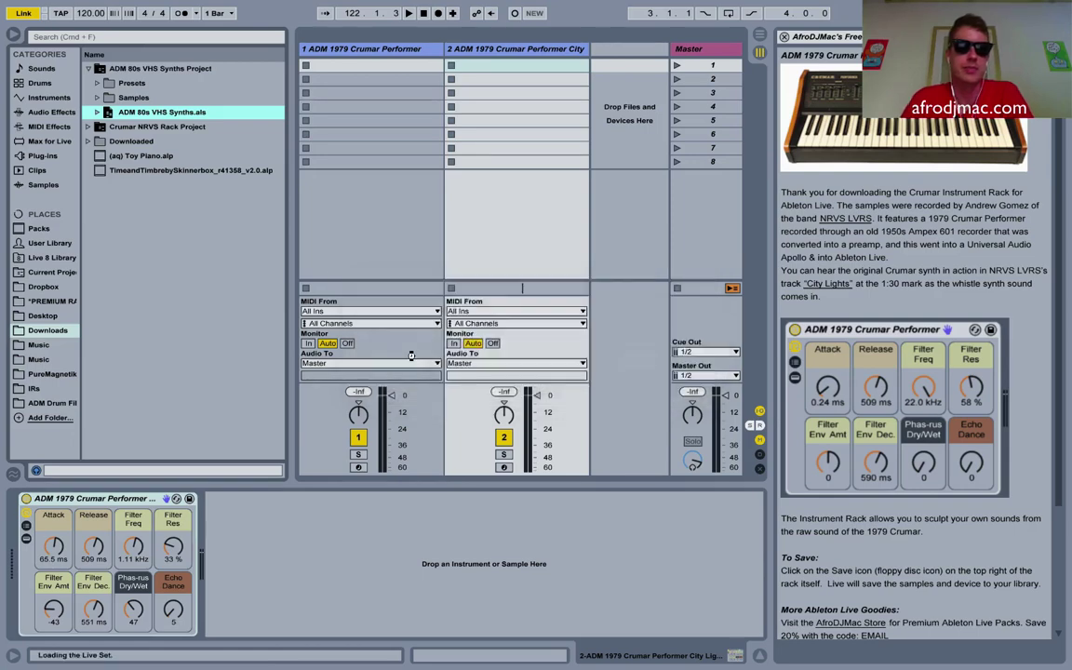
# Inspect the 80s FM E Piano track's devices and the VHS project's Presets folder
pyautogui.hscroll(20, 537, 166)
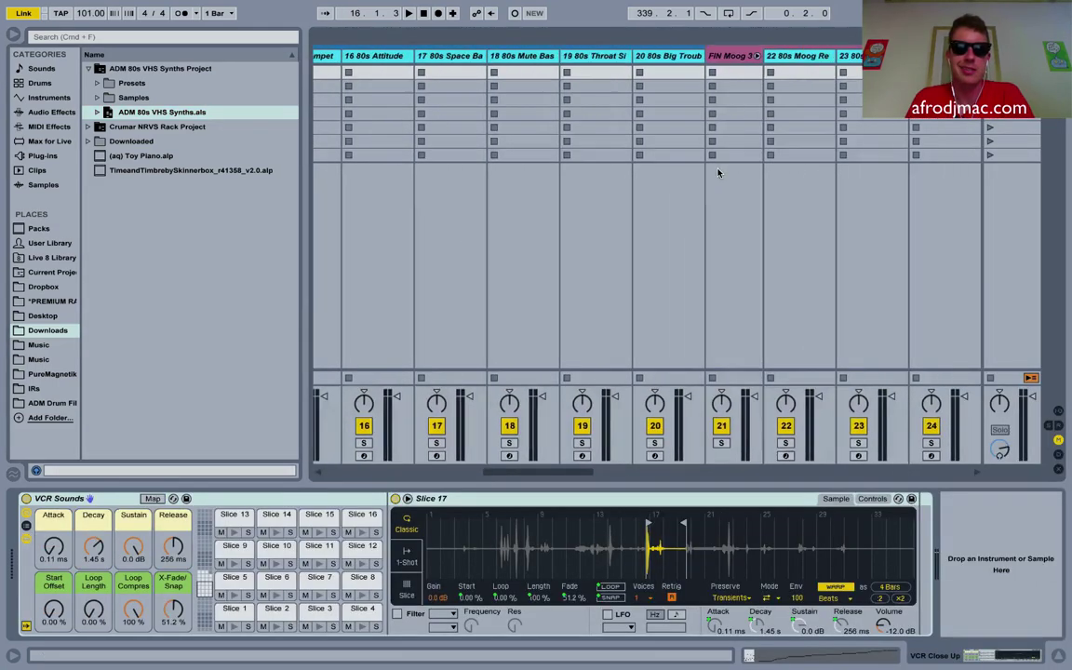
pyautogui.hscroll(10, 717, 172)
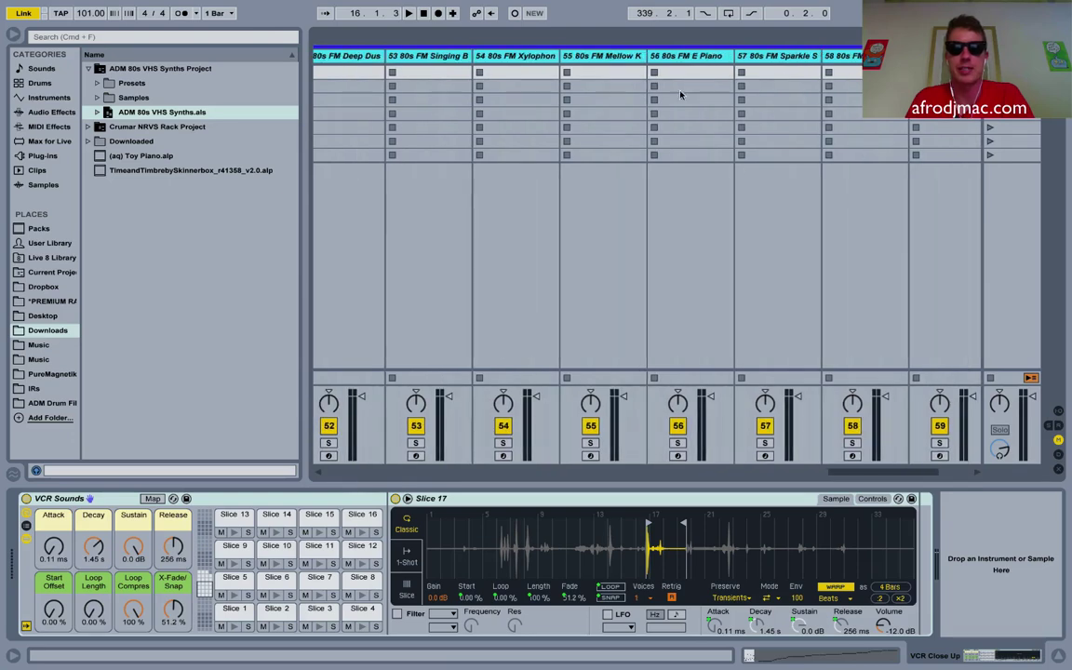
pyautogui.click(710, 58)
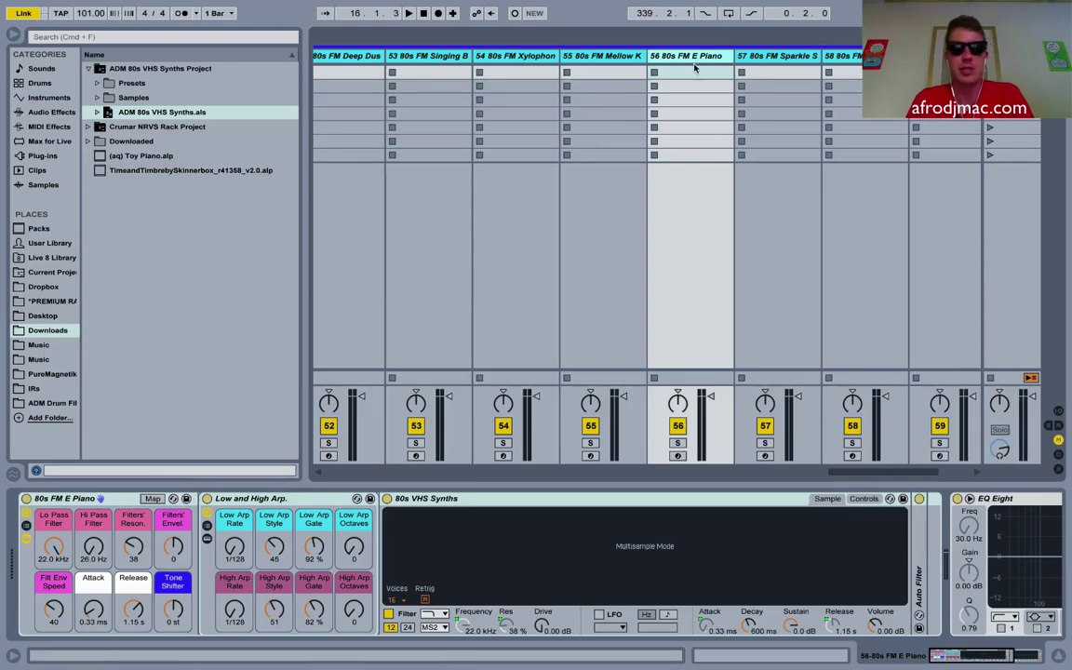
pyautogui.hscroll(-15, 693, 67)
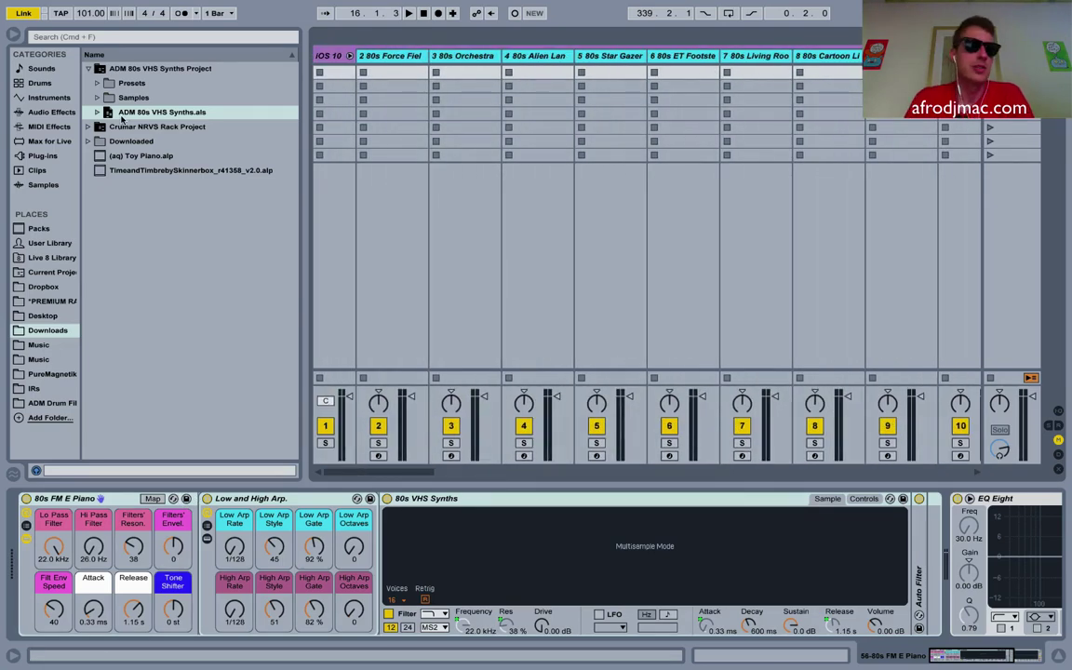
pyautogui.click(104, 83)
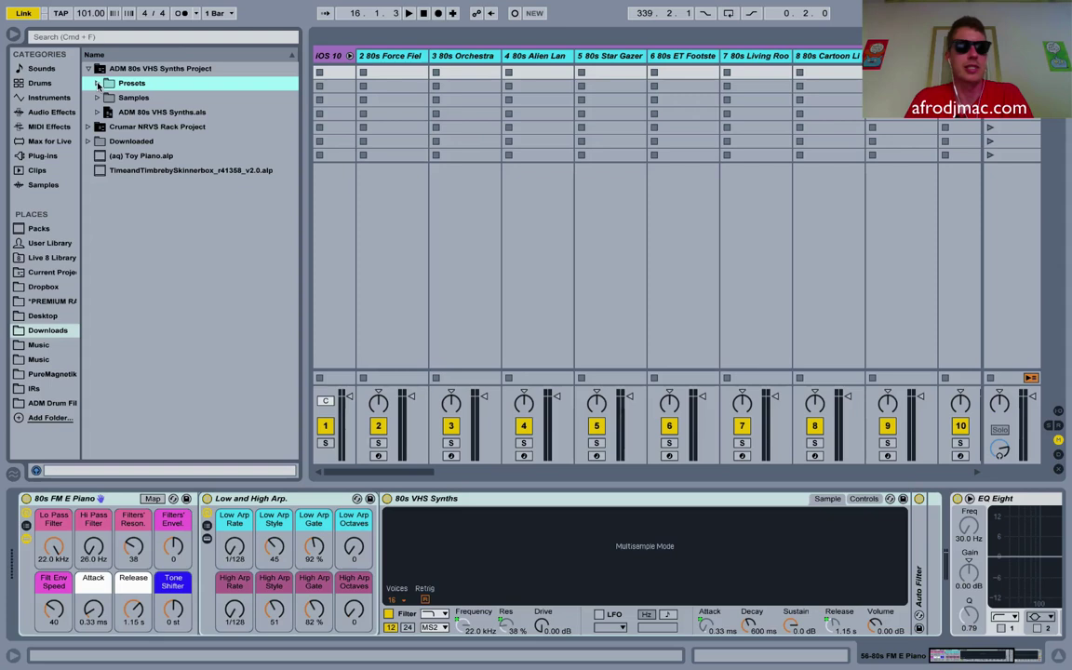
pyautogui.click(98, 84)
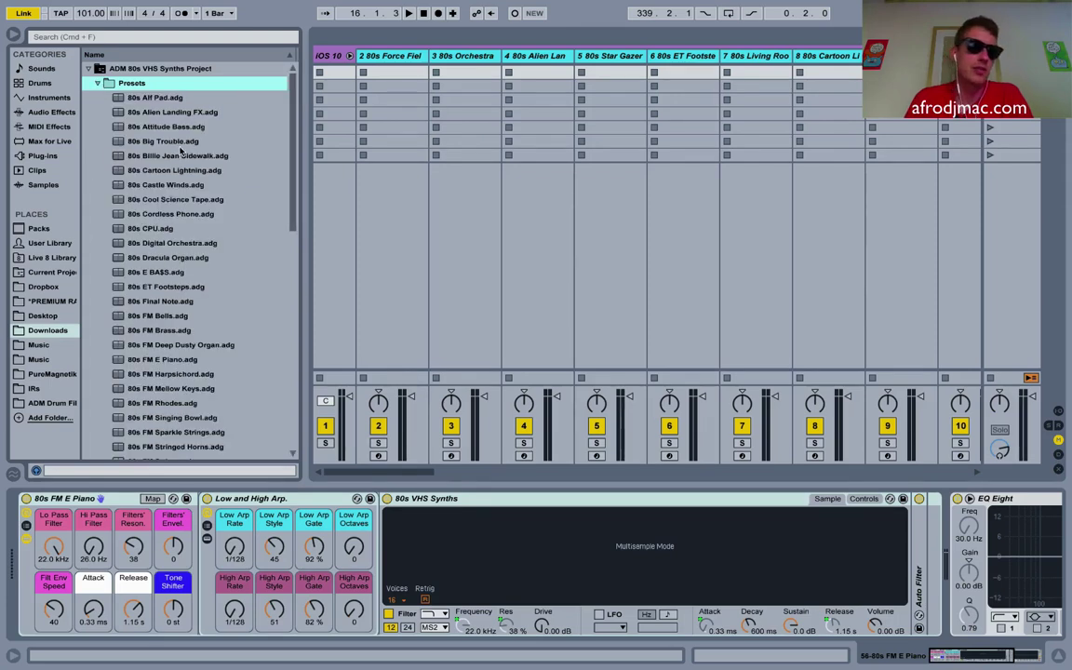
pyautogui.scroll(-8, 181, 150)
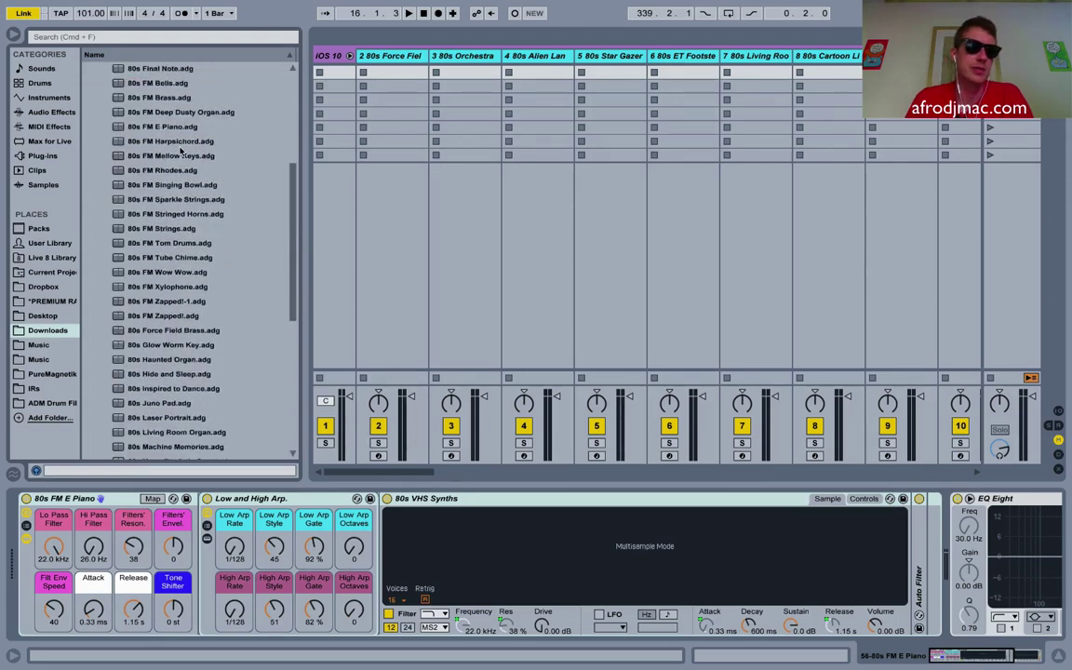
pyautogui.scroll(-10, 182, 151)
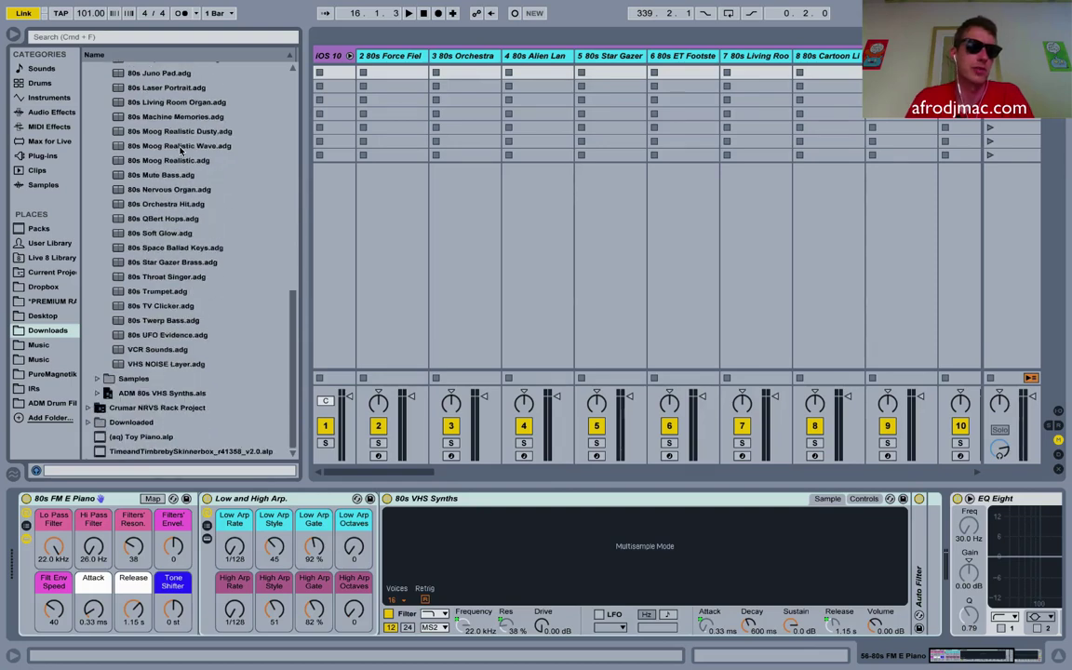
pyautogui.scroll(18, 181, 151)
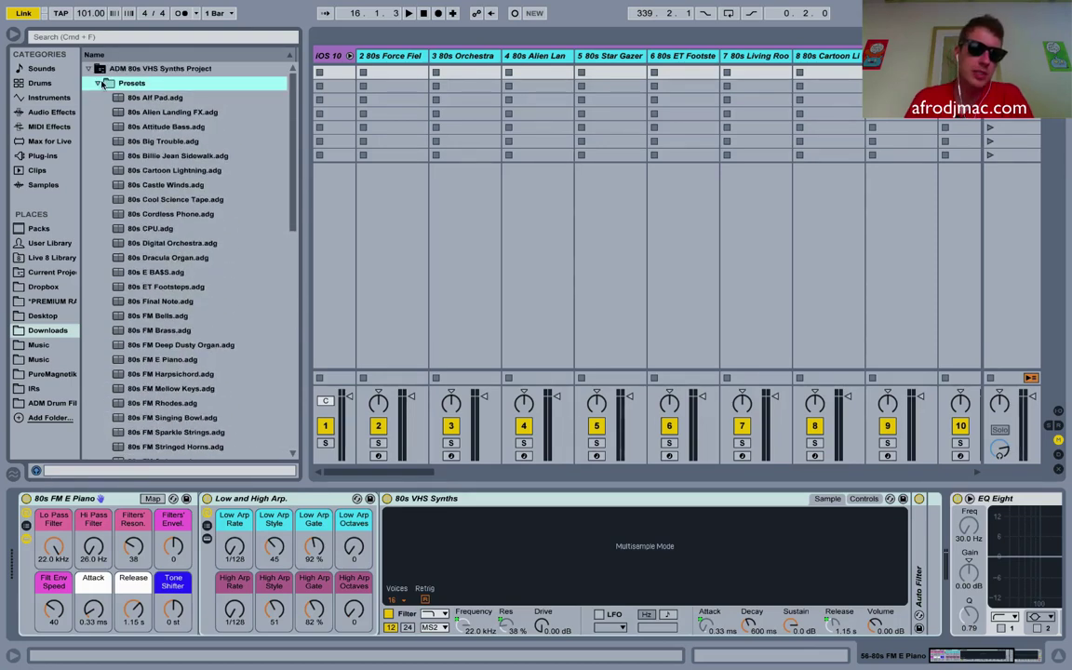
pyautogui.click(98, 83)
pyautogui.click(88, 68)
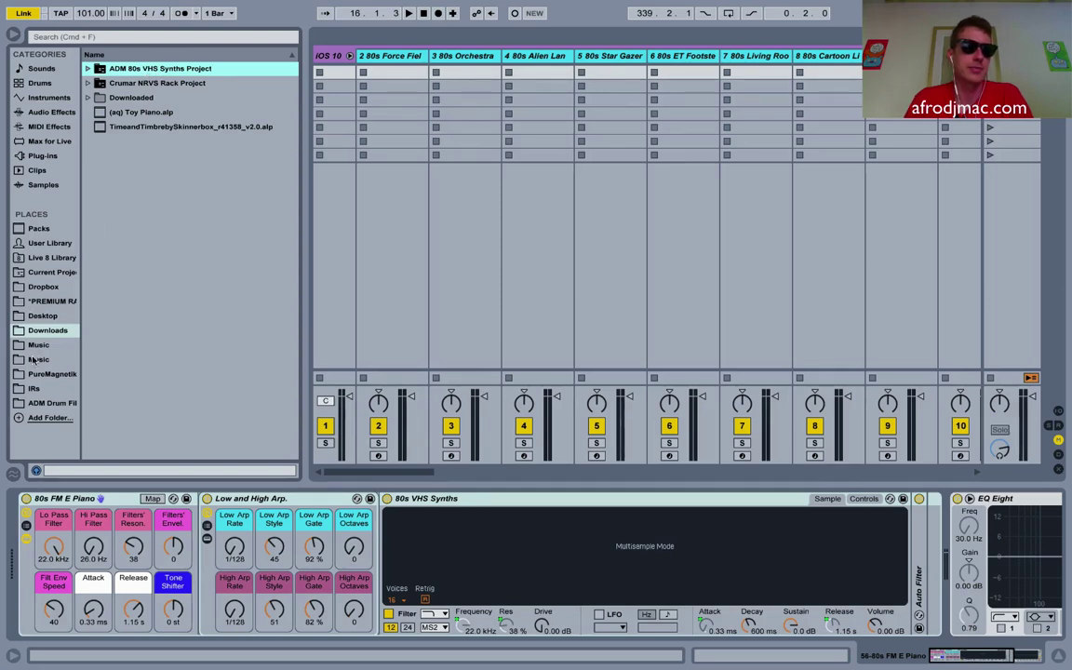
# Start adding a browser folder and select ADM 80s VHS Synths Project in Downloads
pyautogui.click(45, 418)
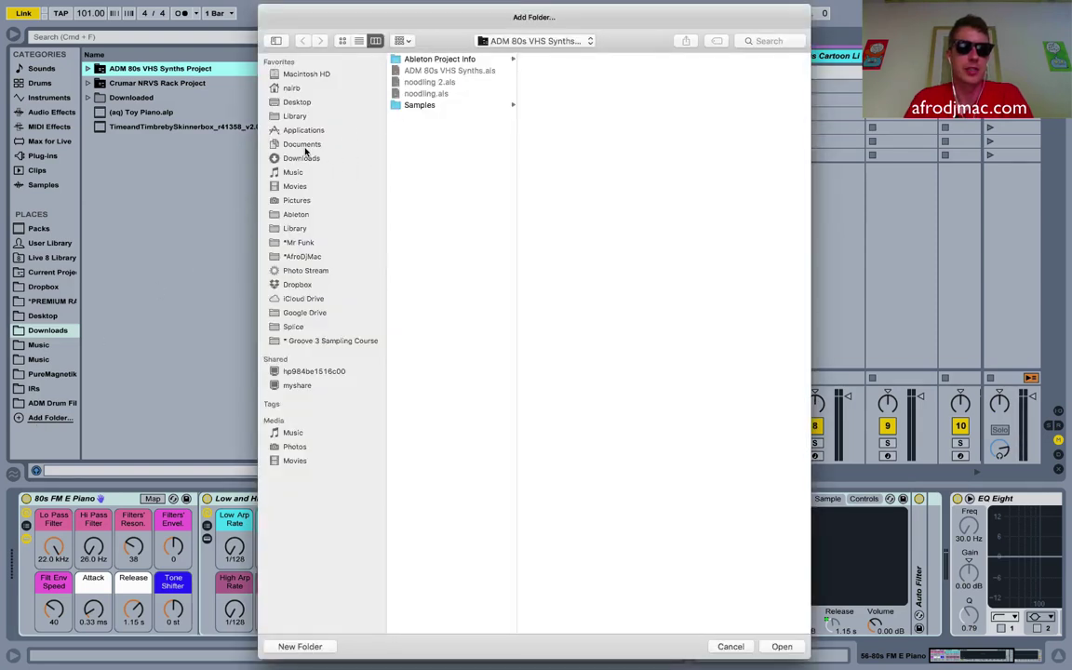
pyautogui.click(302, 158)
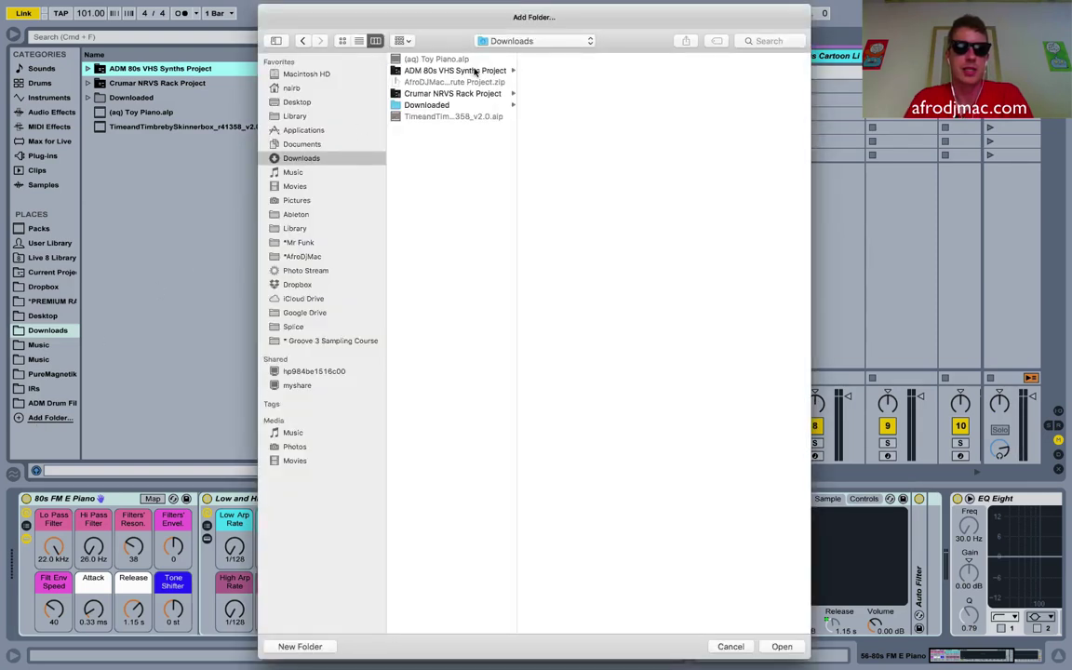
pyautogui.click(475, 72)
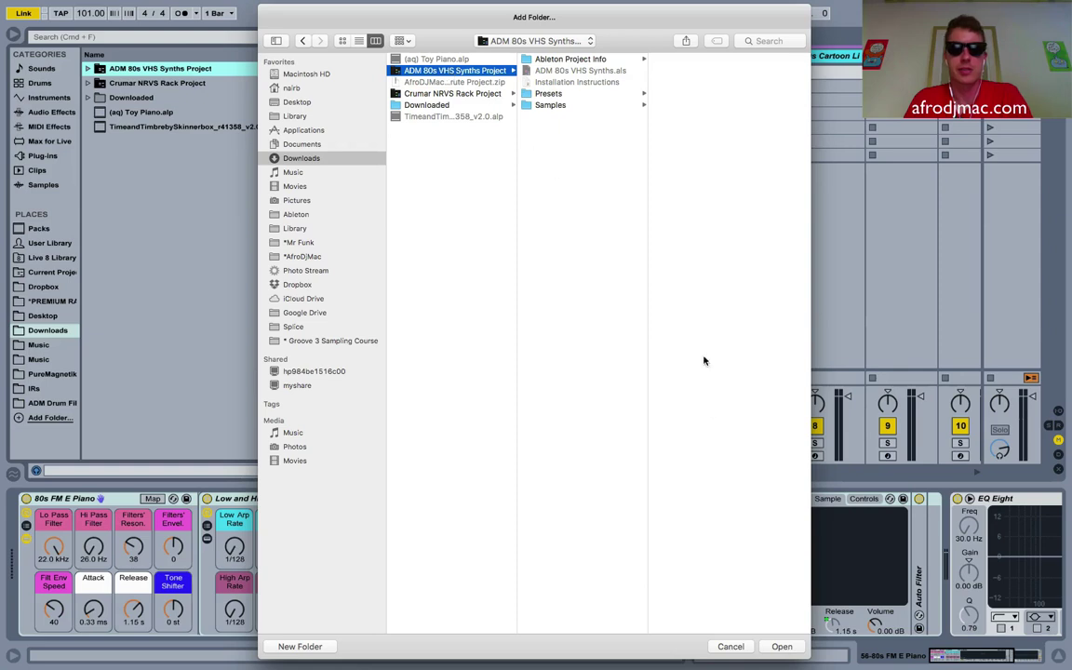
# Add the ADM 80s VHS folder to Places and expand its Presets folder
pyautogui.click(779, 645)
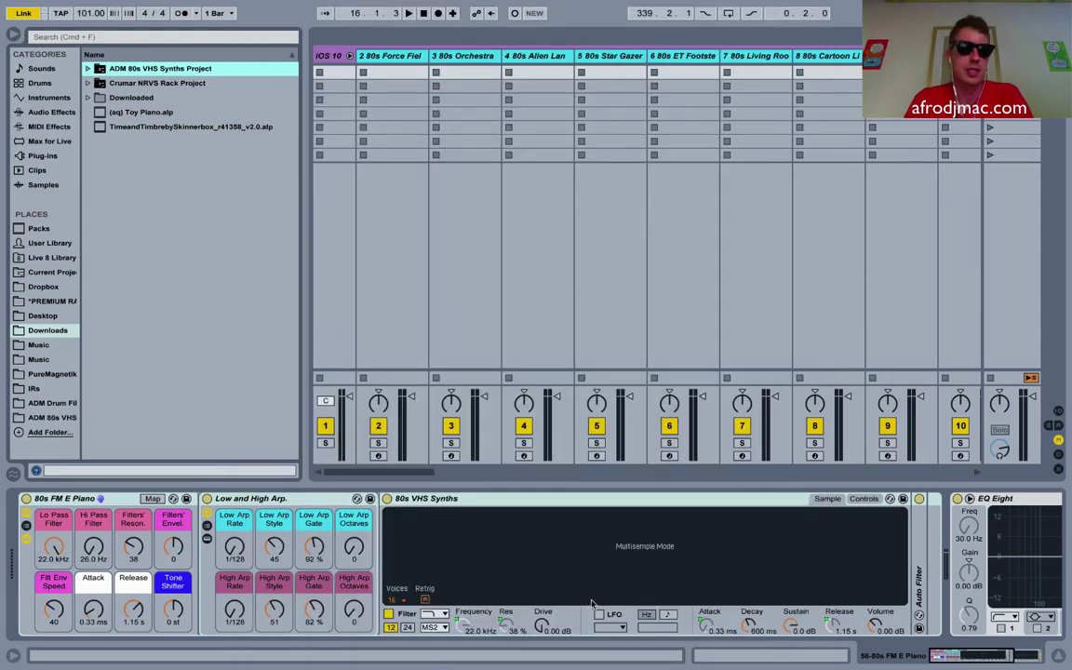
pyautogui.click(62, 419)
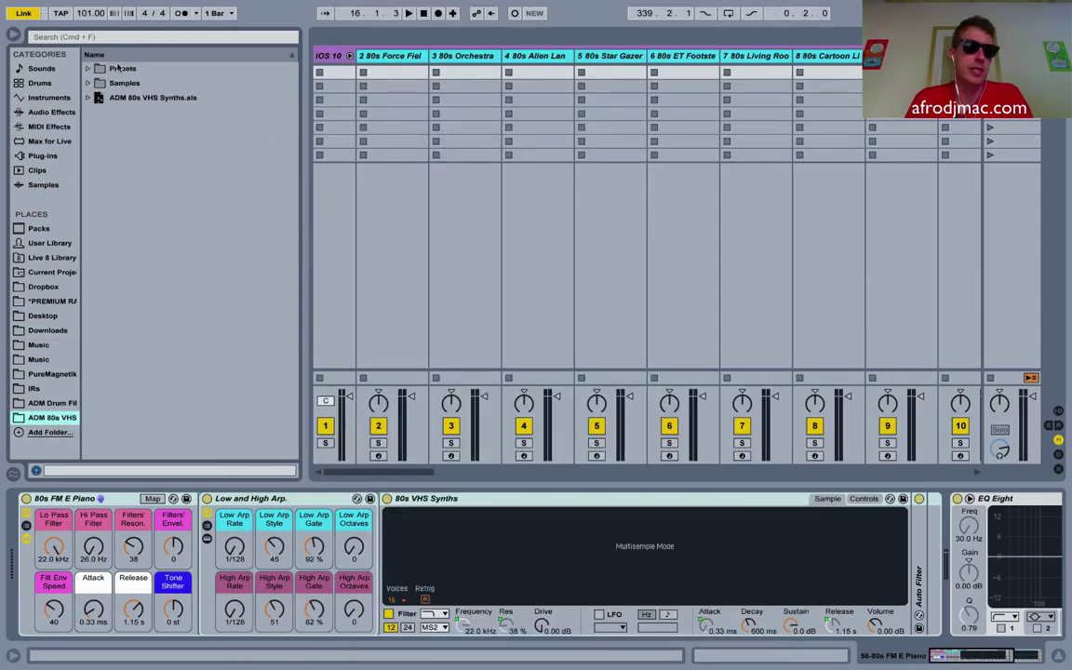
pyautogui.click(88, 69)
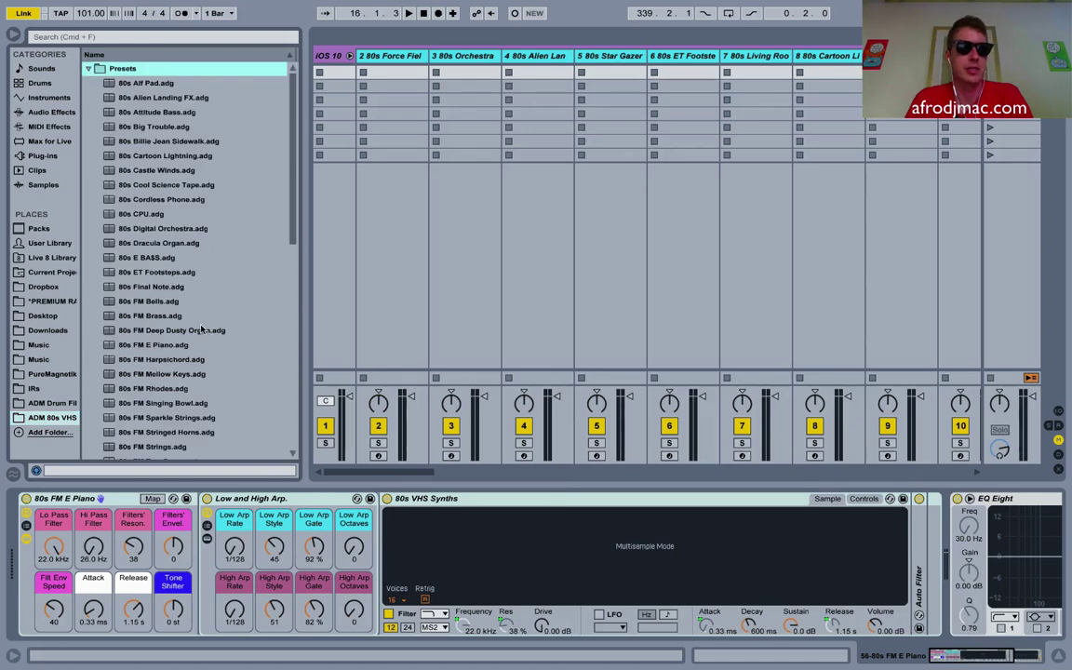
pyautogui.scroll(-7, 200, 330)
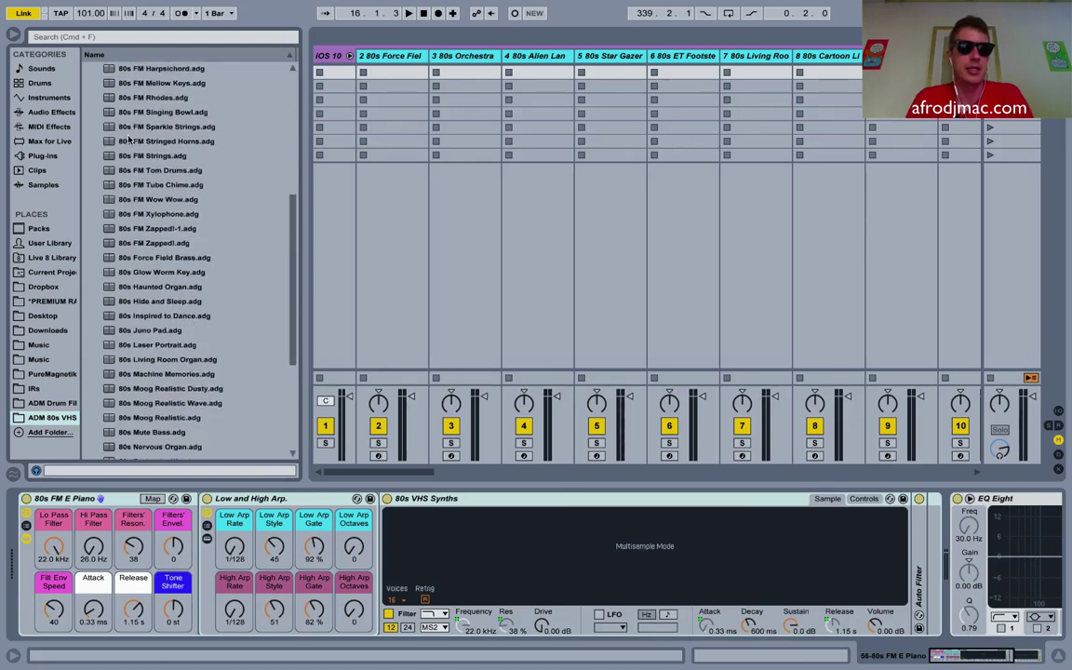
# Load 80s FM Stringed Horns.adg onto track 2 and arm the track
pyautogui.click(189, 142)
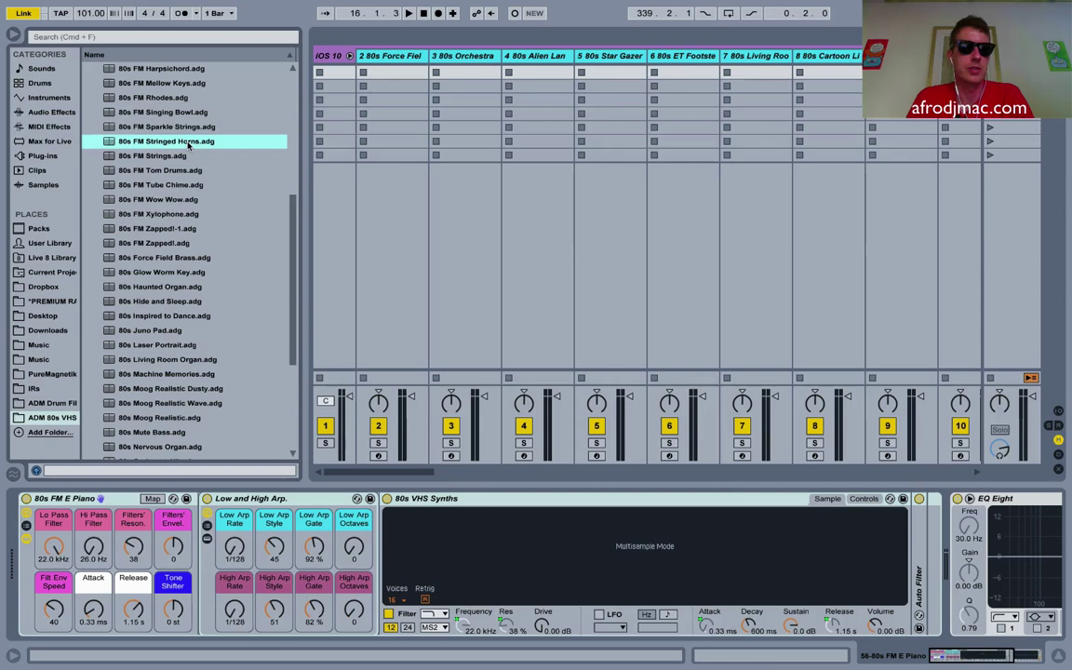
pyautogui.click(376, 104)
pyautogui.press('Return')
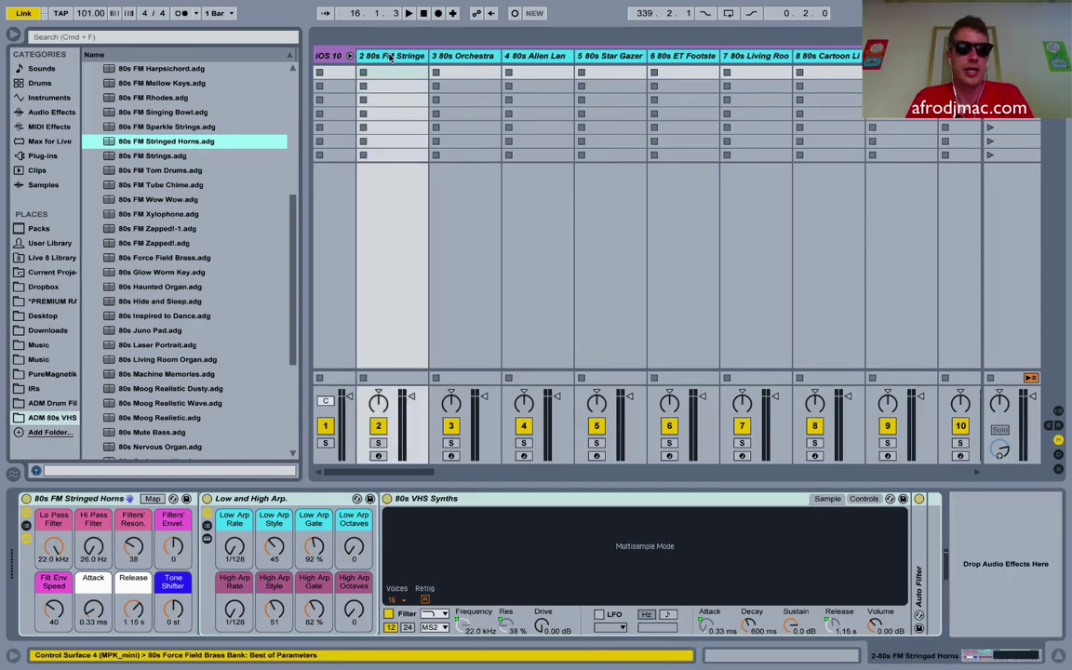
pyautogui.click(377, 455)
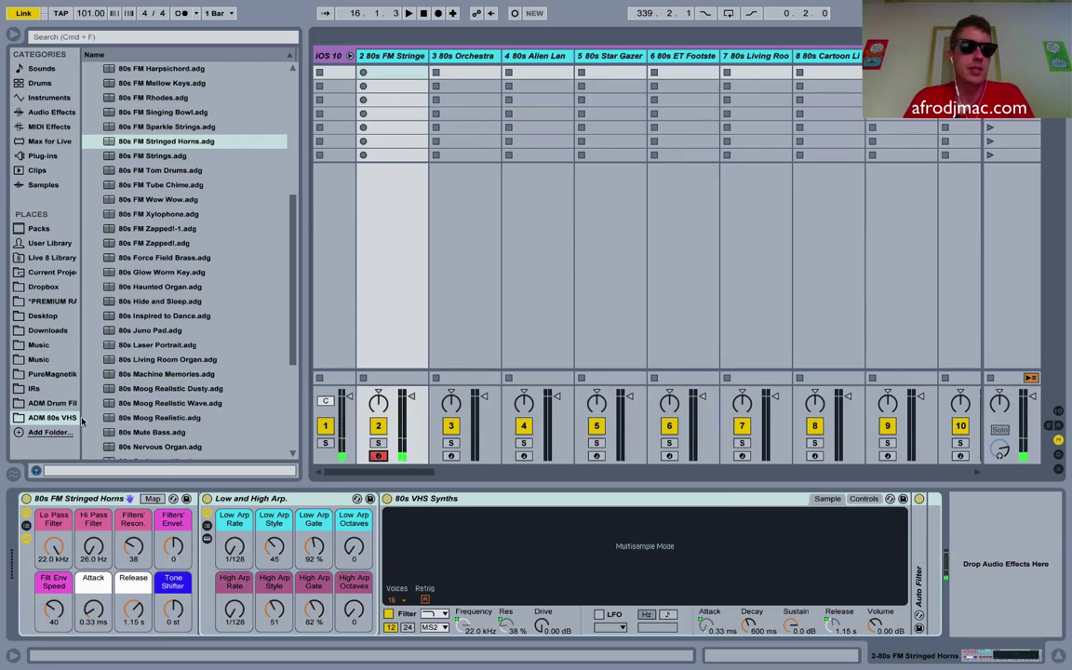
pyautogui.scroll(7, 142, 257)
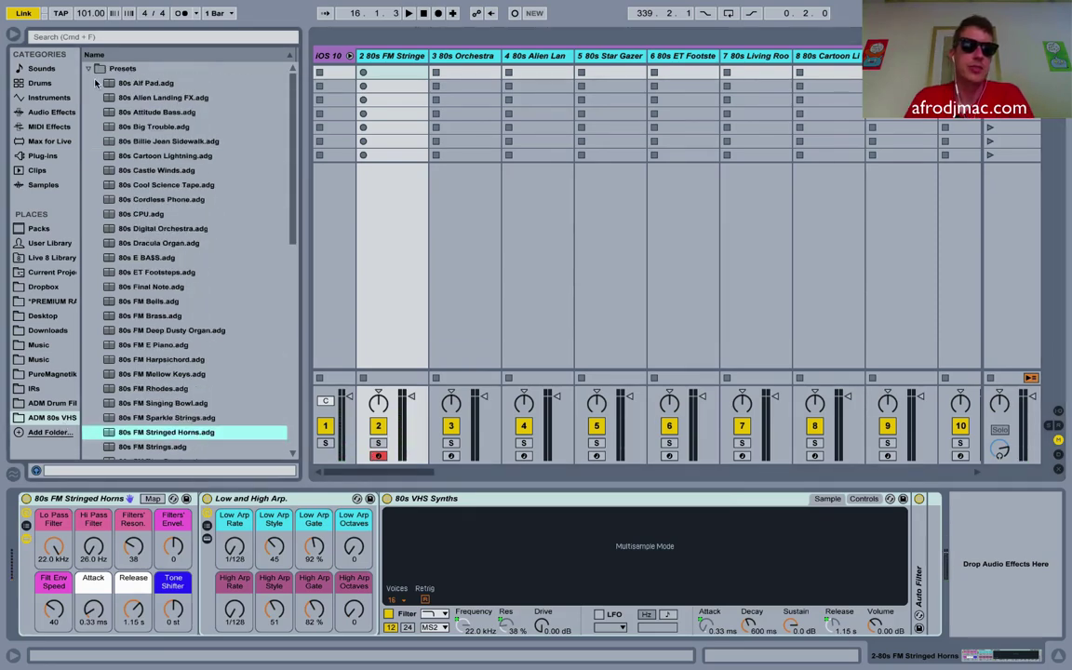
# Collapse the VHS Presets folder and show the Downloads folder in the browser
pyautogui.click(88, 69)
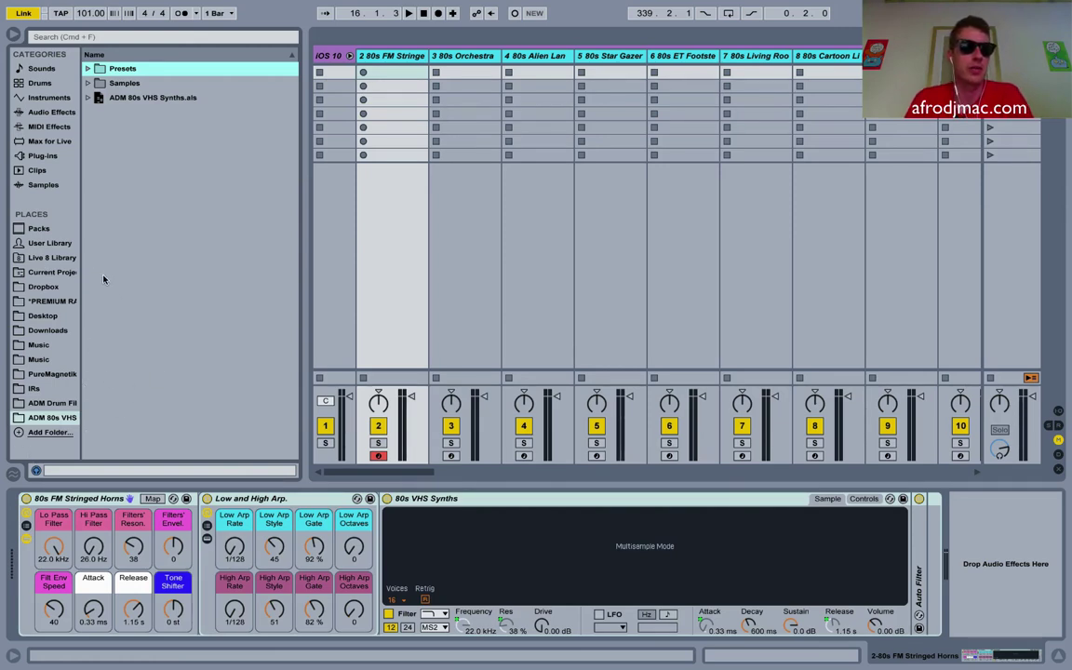
pyautogui.click(51, 331)
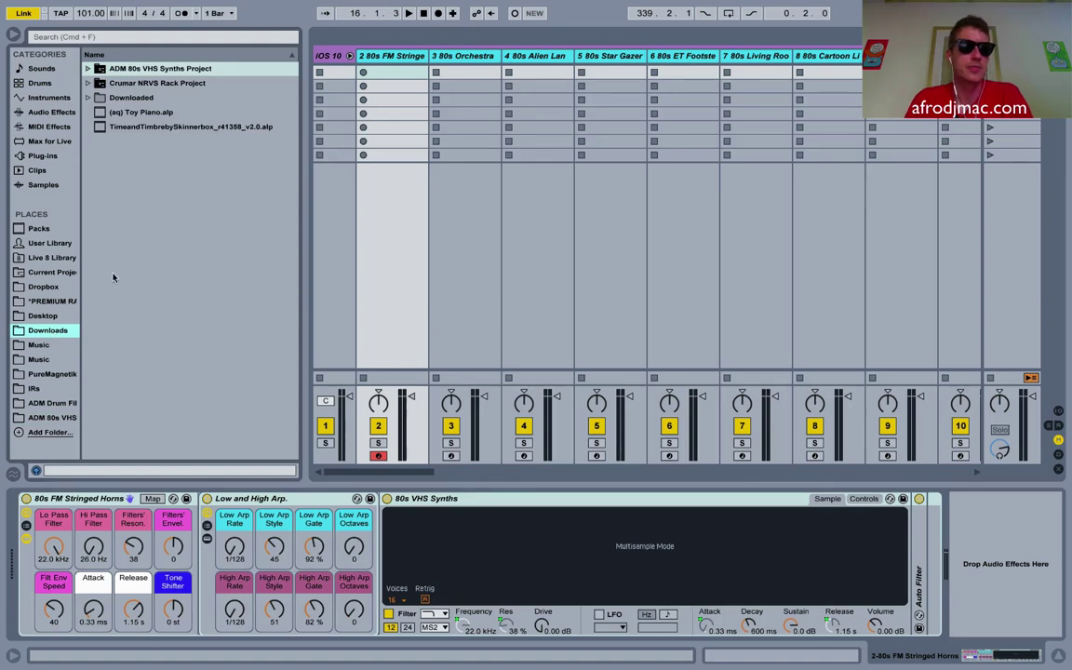
pyautogui.click(139, 112)
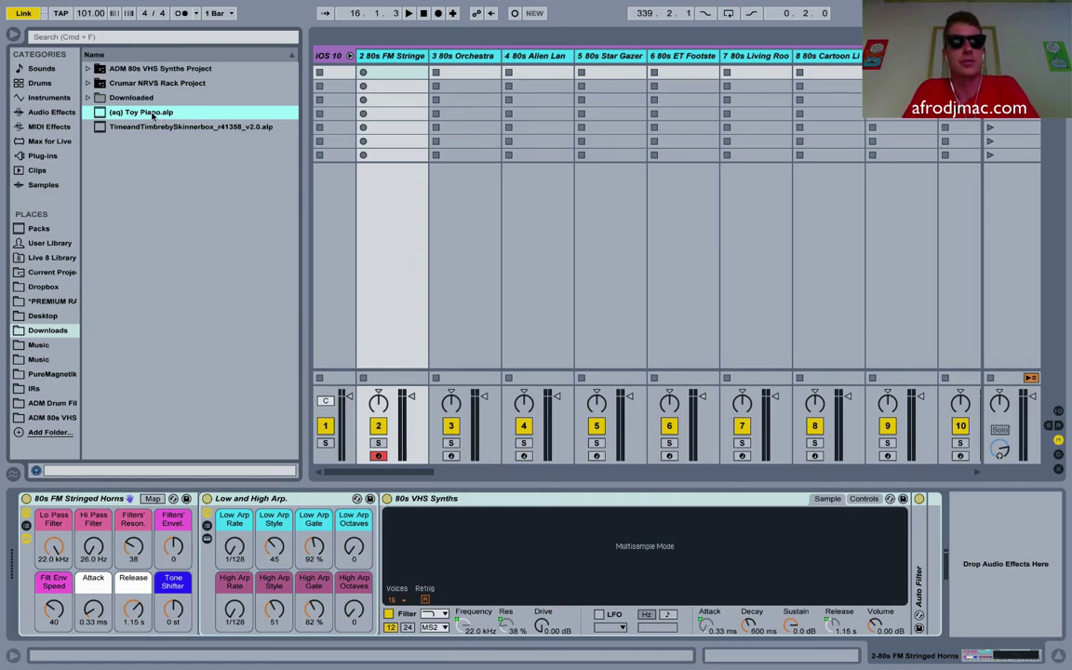
# Install the (aq) Toy Piano.alp pack with Downloads as its destination folder
pyautogui.doubleClick(154, 116)
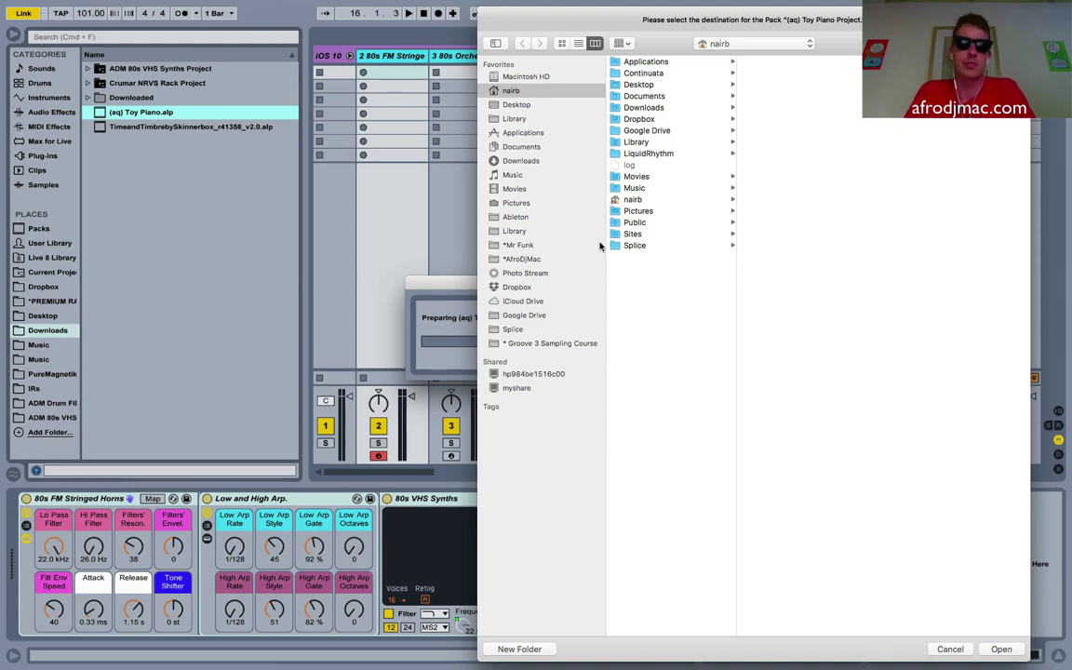
pyautogui.click(707, 177)
pyautogui.click(526, 163)
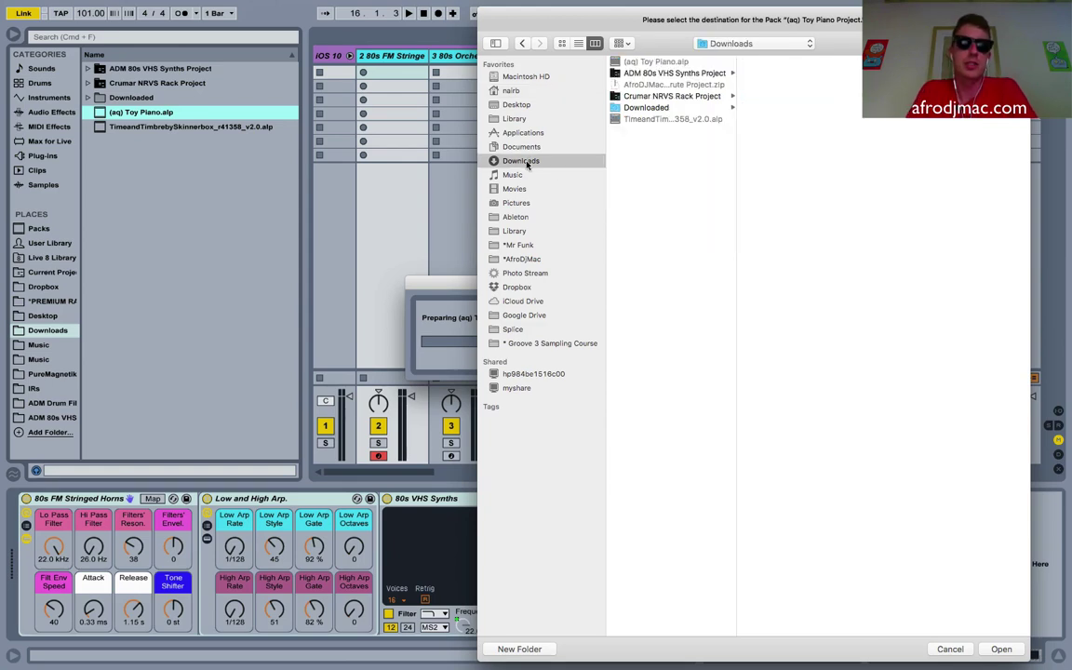
pyautogui.click(1003, 649)
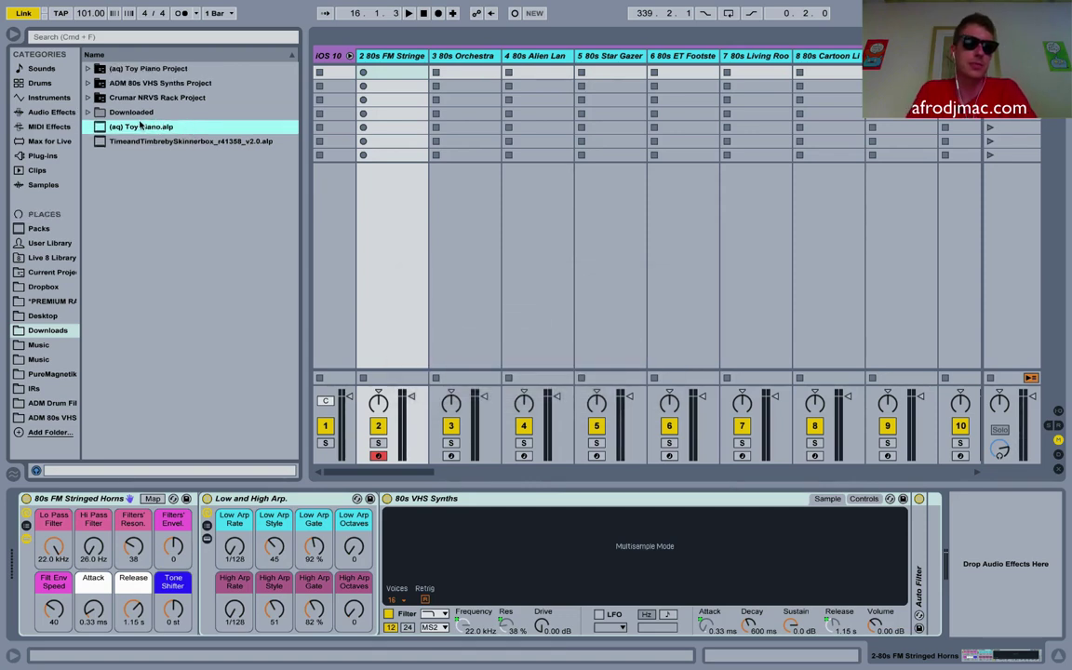
# Open (aq) Toy Piano.als from the (aq) Toy Piano Project folder, discarding the VHS set's changes
pyautogui.click(117, 68)
pyautogui.click(88, 68)
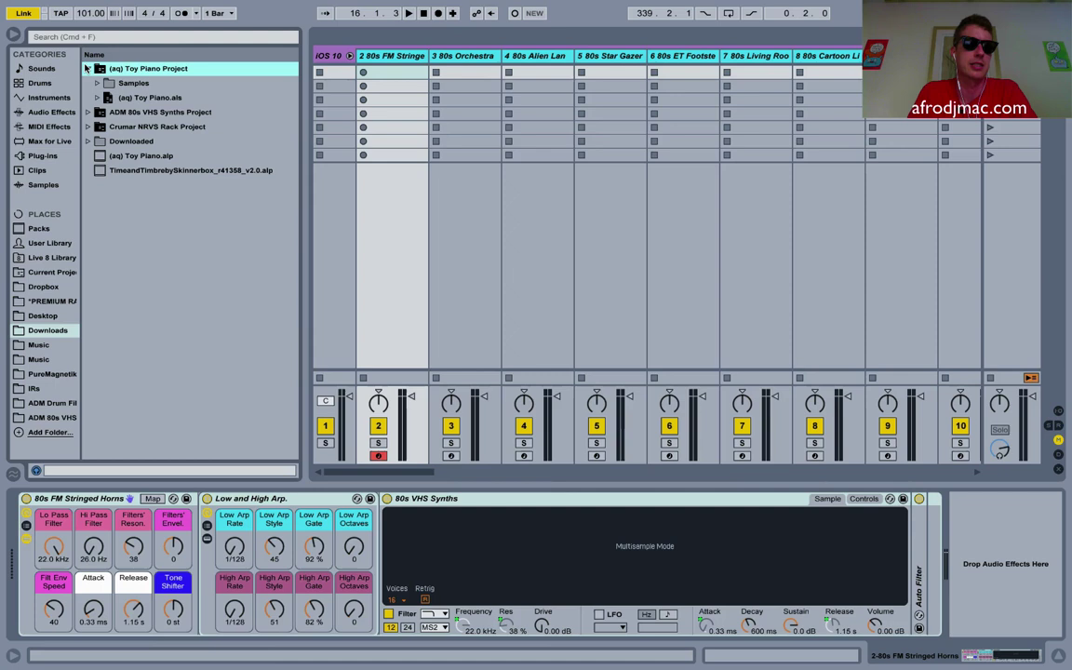
pyautogui.doubleClick(146, 97)
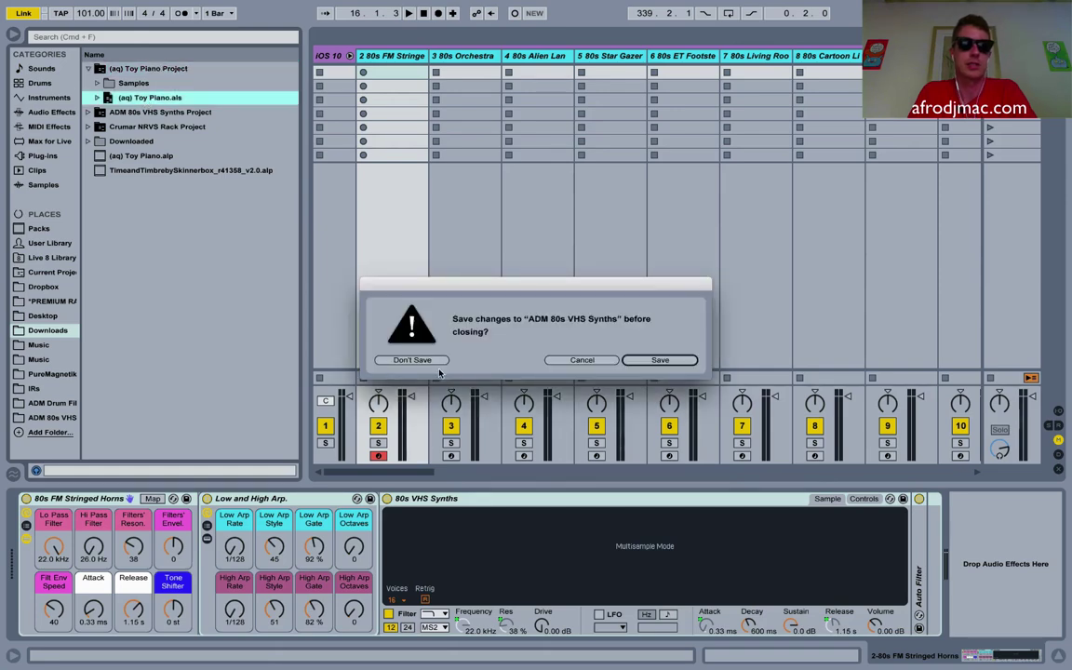
pyautogui.click(429, 360)
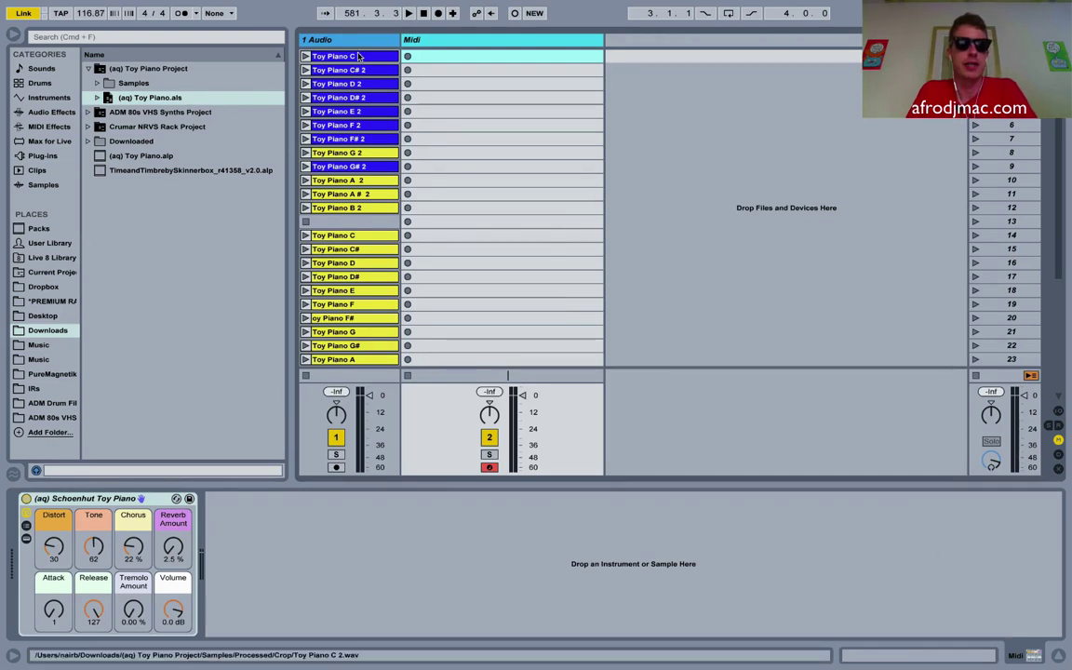
# Save the (aq) Schoenhut Toy Piano rack as a User Library preset
pyautogui.click(86, 497)
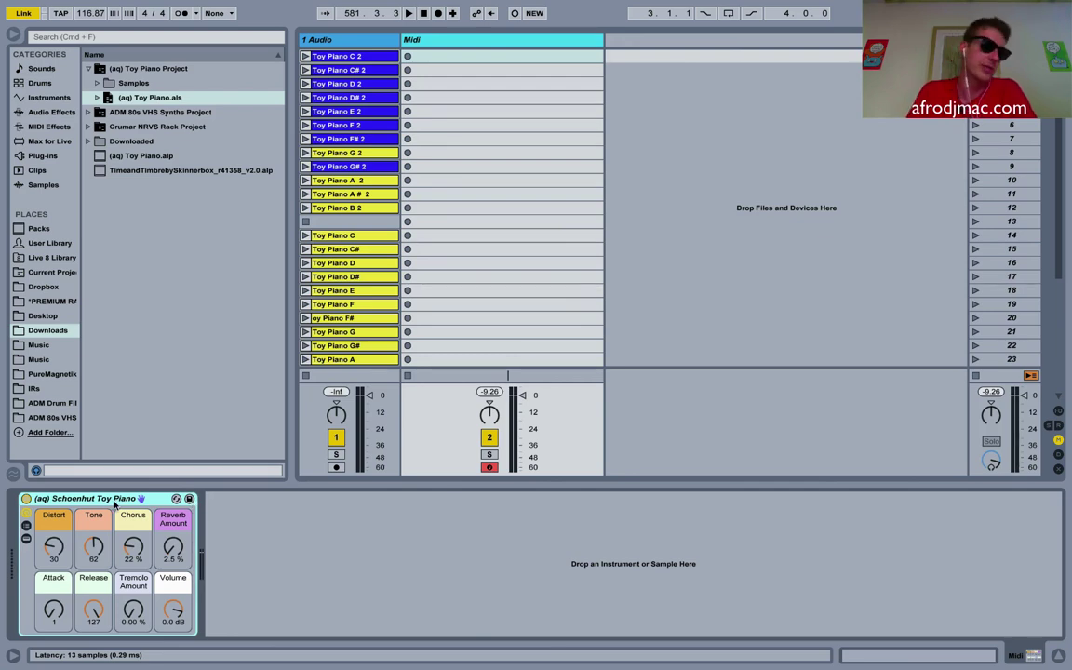
pyautogui.click(189, 499)
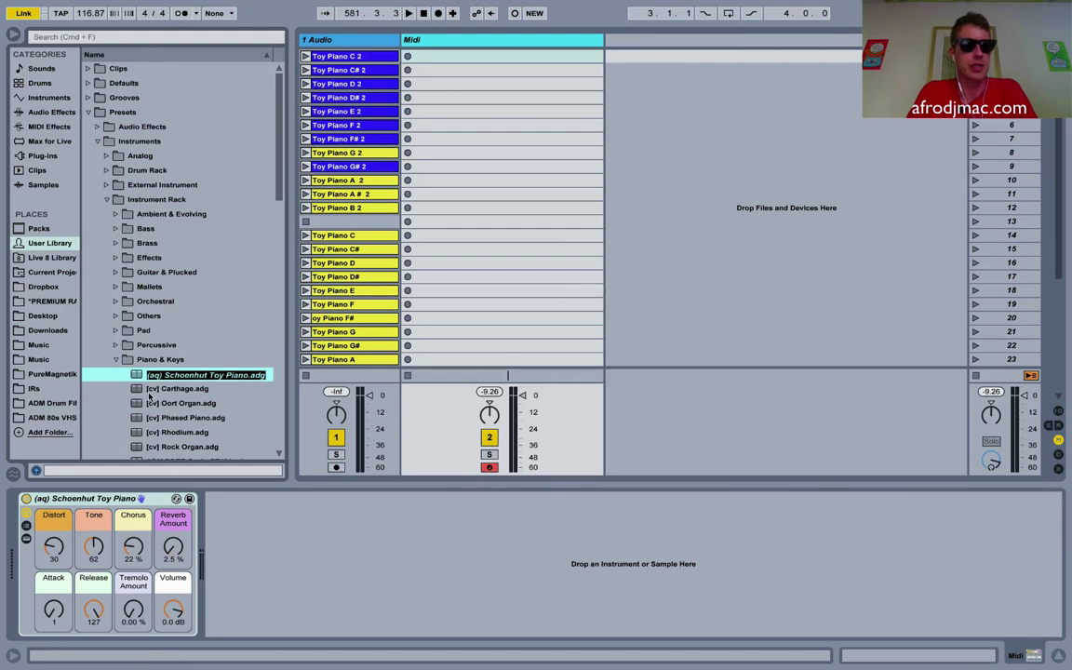
# Confirm the (aq) Schoenhut Toy Piano preset name, then collapse the Piano & Keys folder after copying
pyautogui.press('Return')
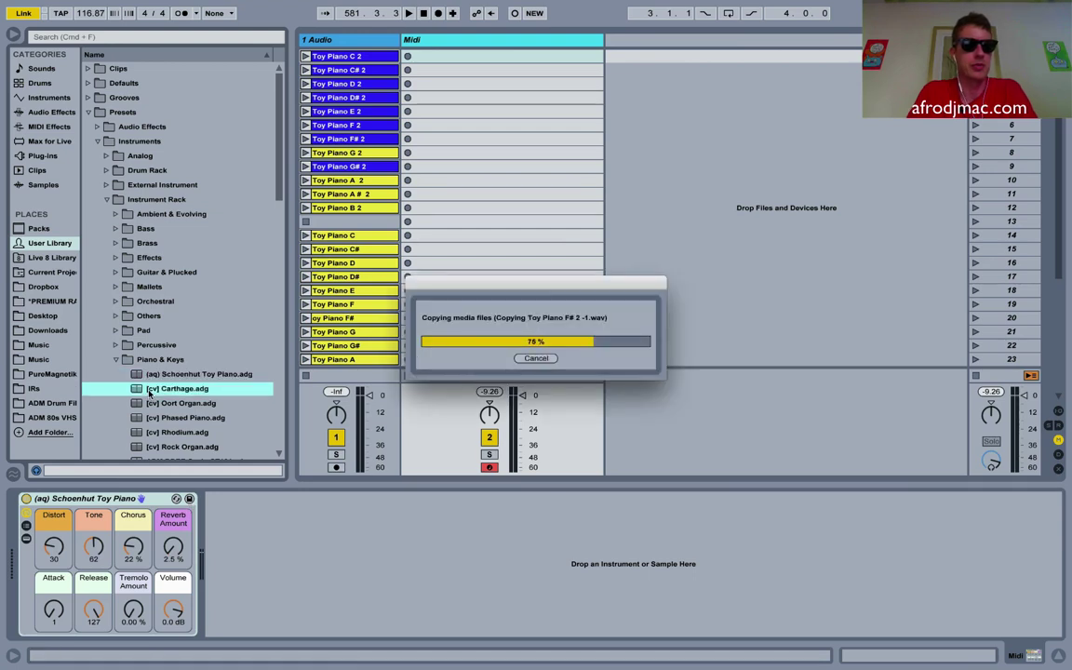
pyautogui.scroll(-5, 171, 366)
pyautogui.scroll(-3, 170, 365)
pyautogui.scroll(10, 170, 366)
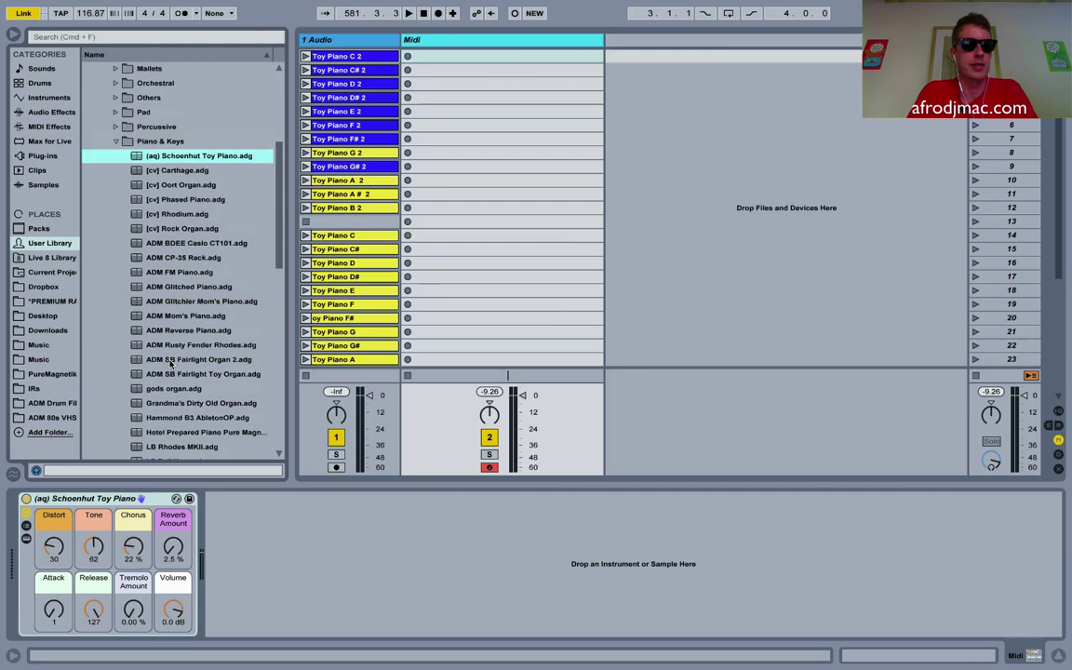
pyautogui.scroll(-10, 170, 364)
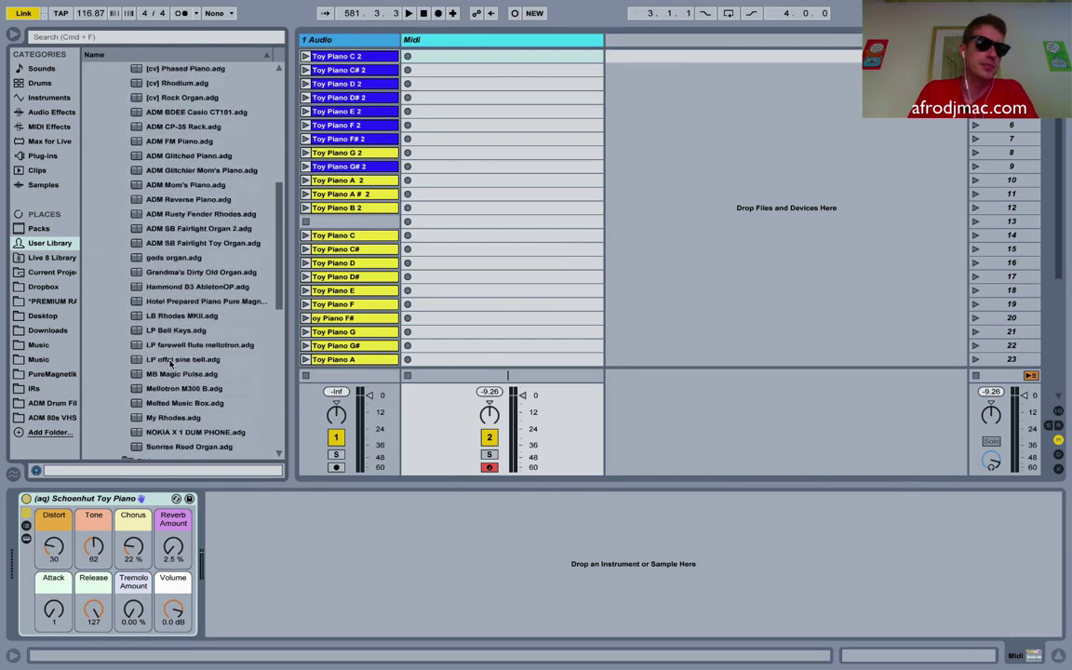
pyautogui.scroll(8, 170, 365)
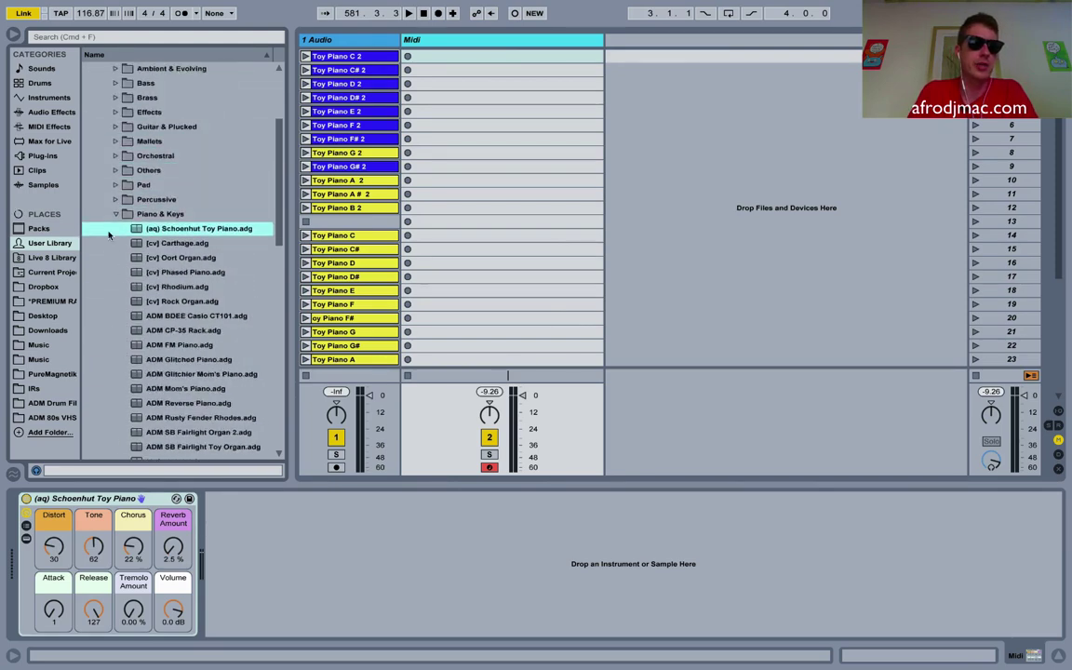
pyautogui.click(118, 214)
pyautogui.scroll(5, 140, 233)
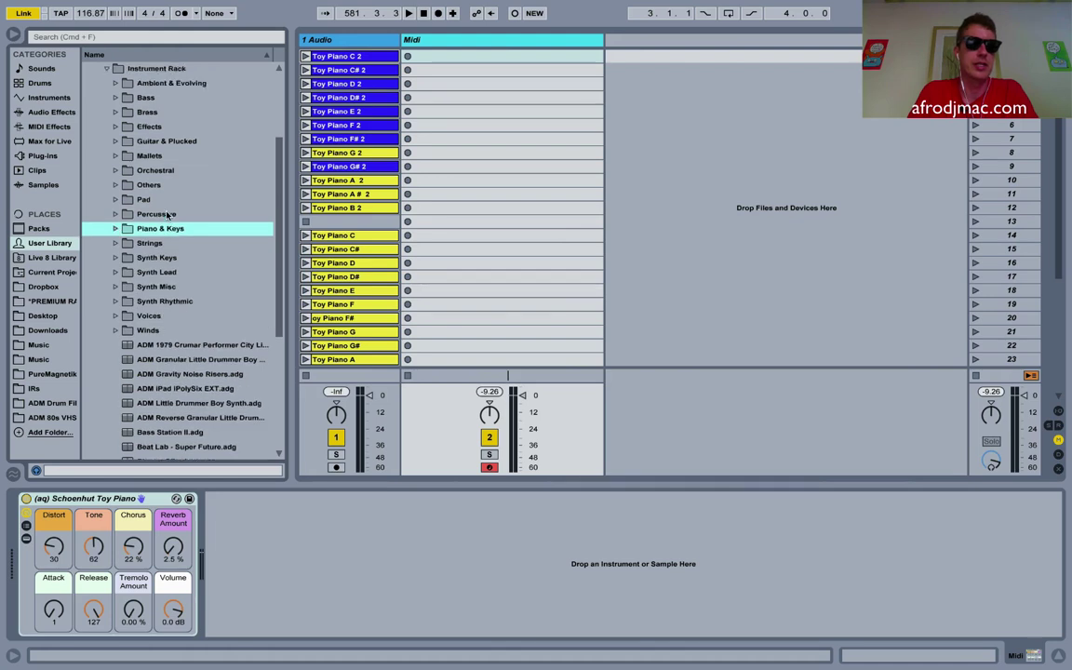
pyautogui.scroll(-5, 140, 279)
pyautogui.click(54, 68)
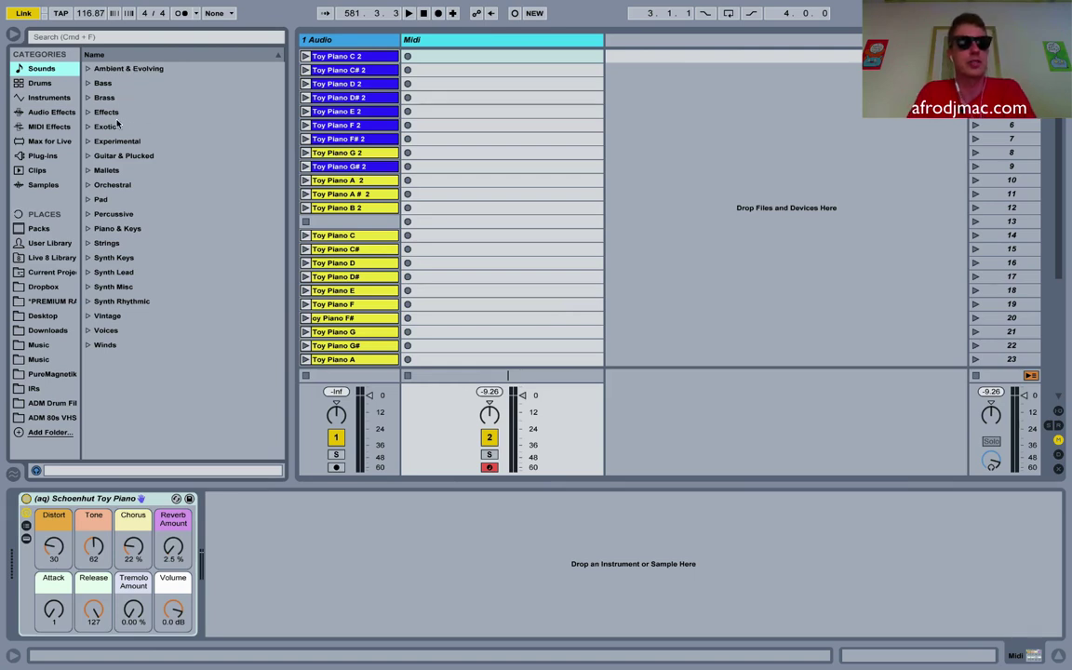
pyautogui.click(87, 110)
pyautogui.scroll(-3, 188, 259)
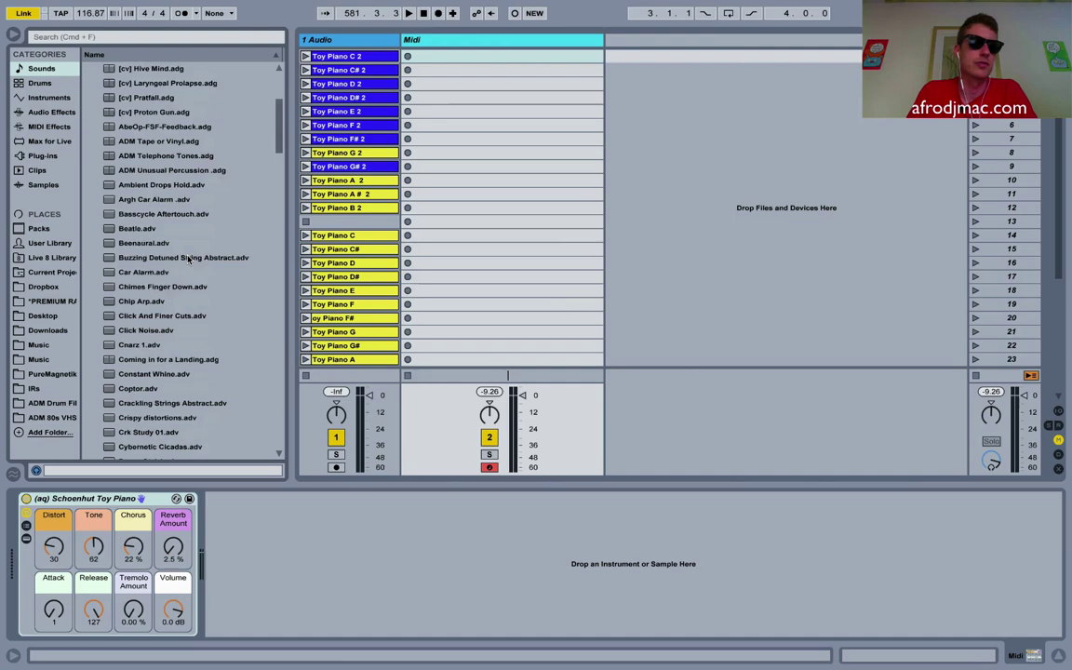
pyautogui.scroll(3, 188, 260)
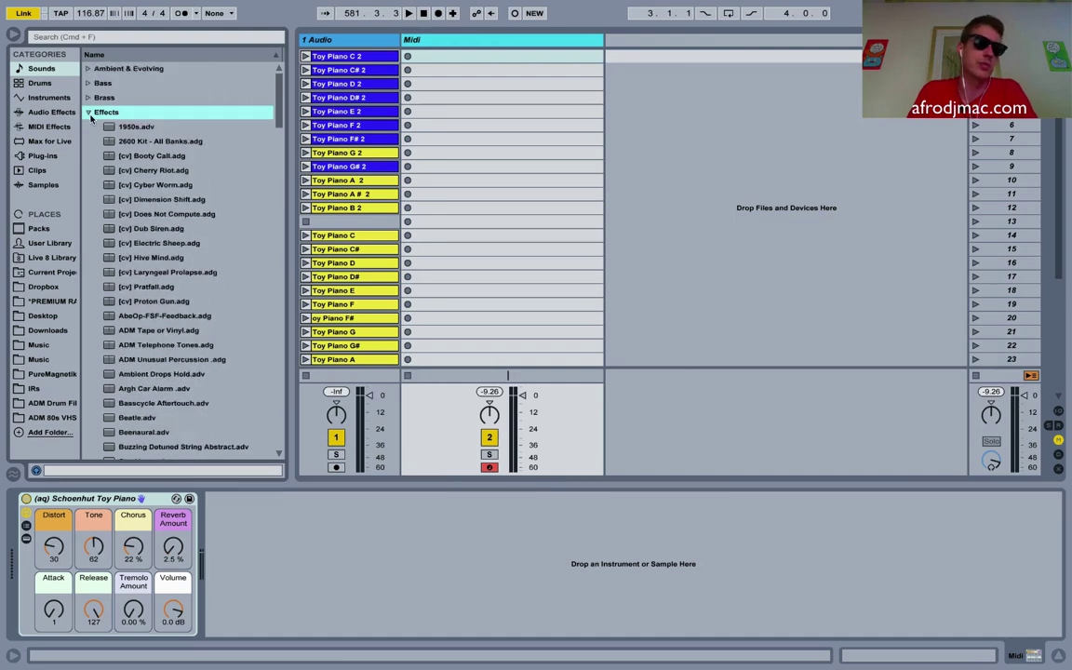
pyautogui.click(87, 111)
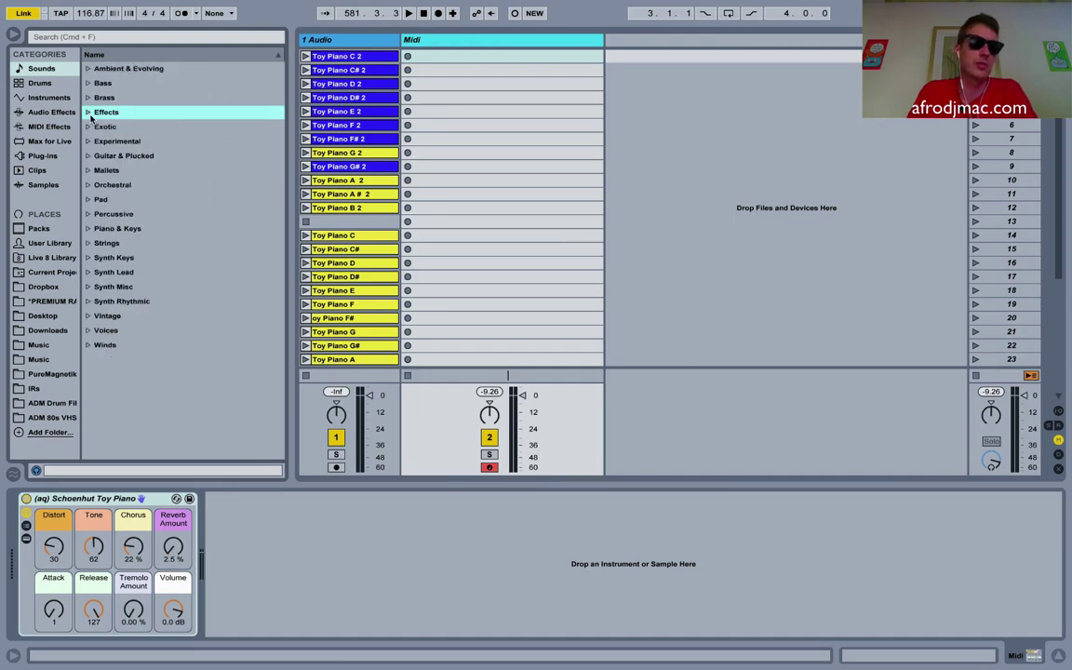
pyautogui.click(49, 243)
pyautogui.scroll(1, 177, 335)
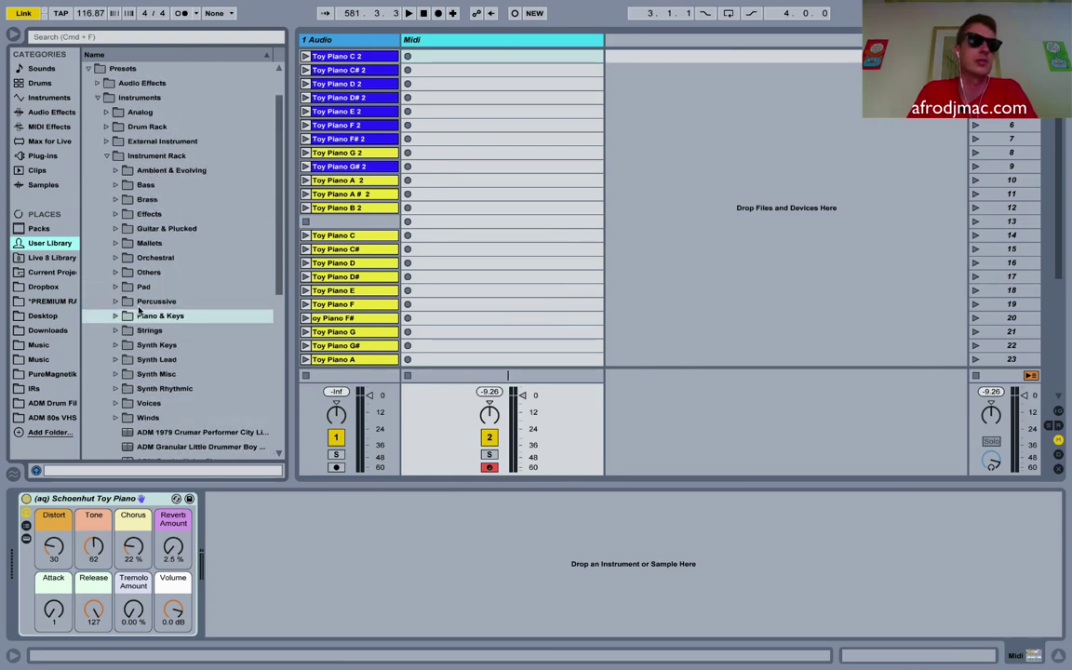
pyautogui.click(149, 156)
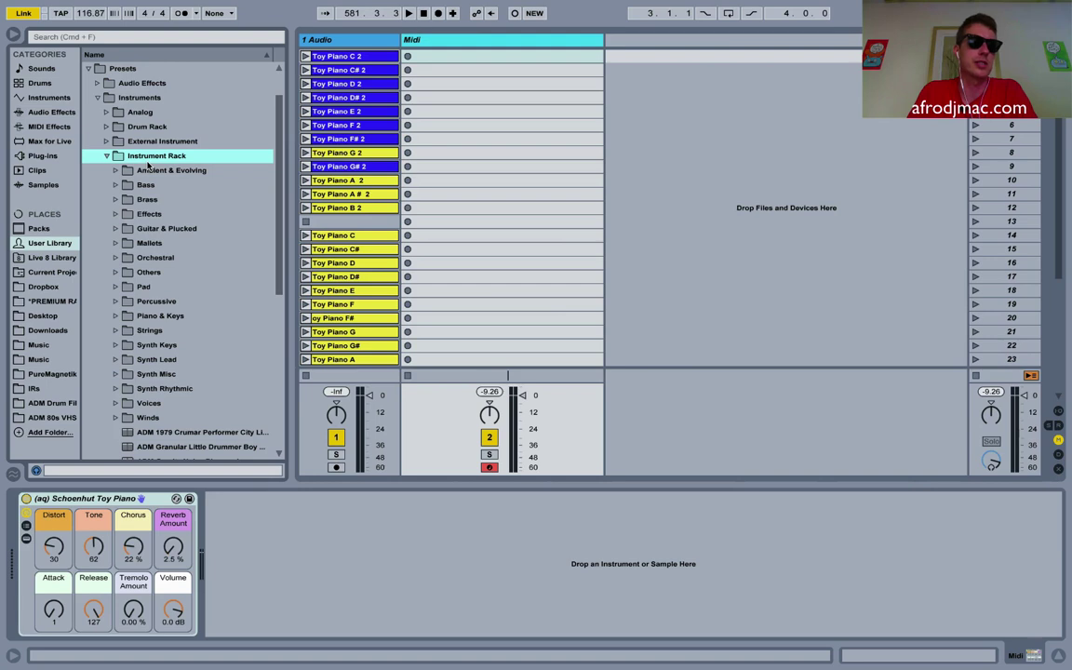
pyautogui.rightClick(147, 162)
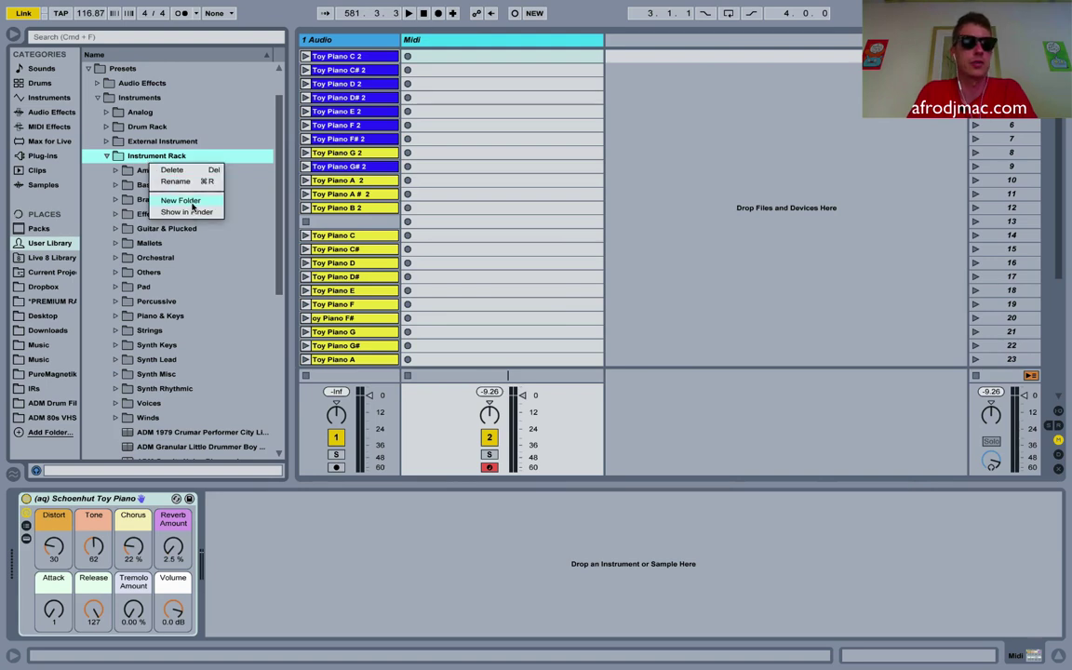
pyautogui.click(248, 170)
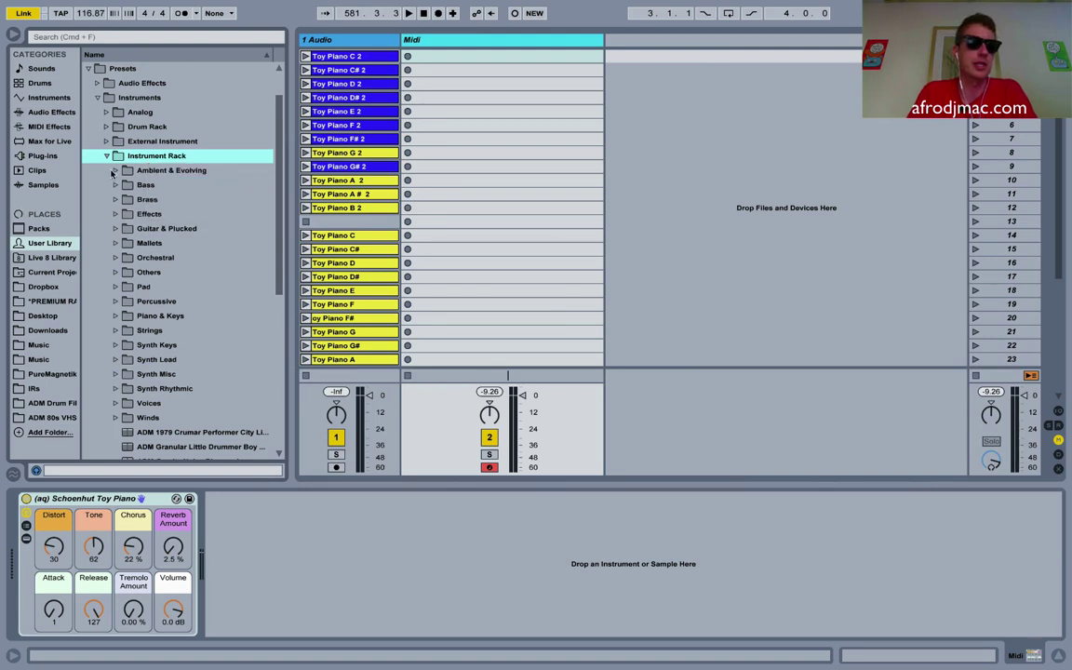
pyautogui.click(42, 71)
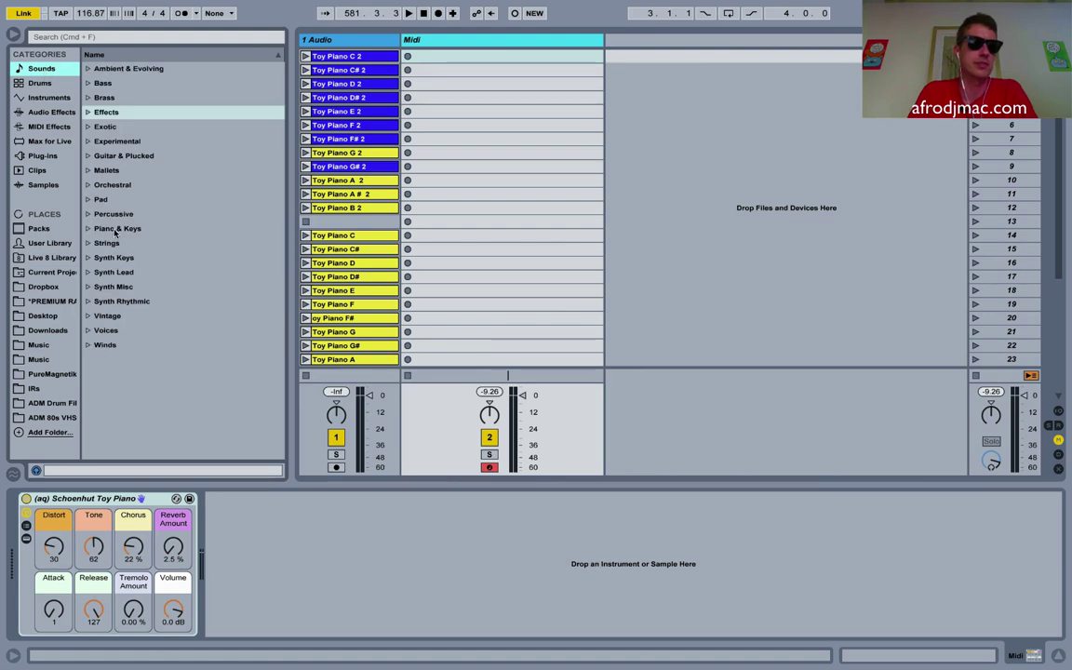
pyautogui.click(52, 242)
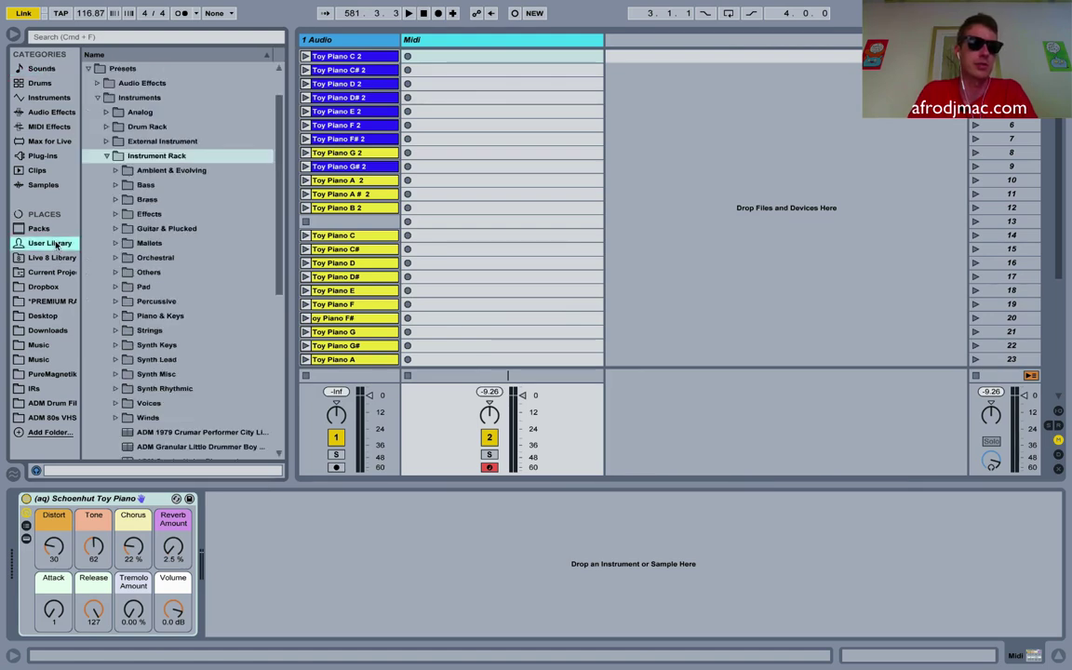
pyautogui.click(116, 300)
pyautogui.scroll(-2, 178, 278)
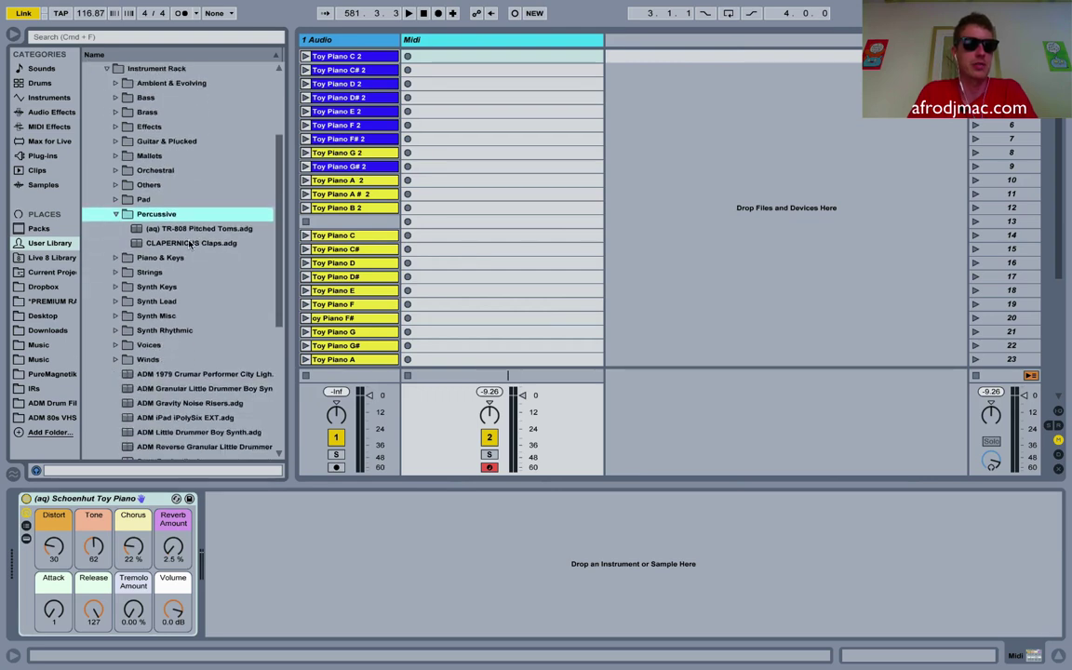
pyautogui.click(116, 213)
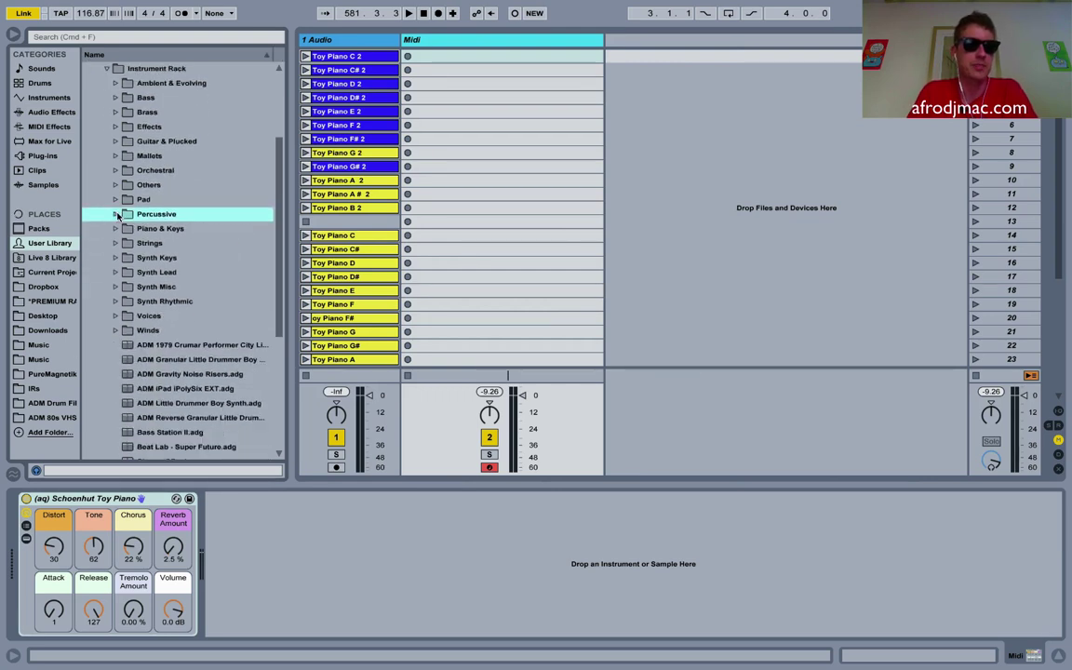
pyautogui.click(168, 345)
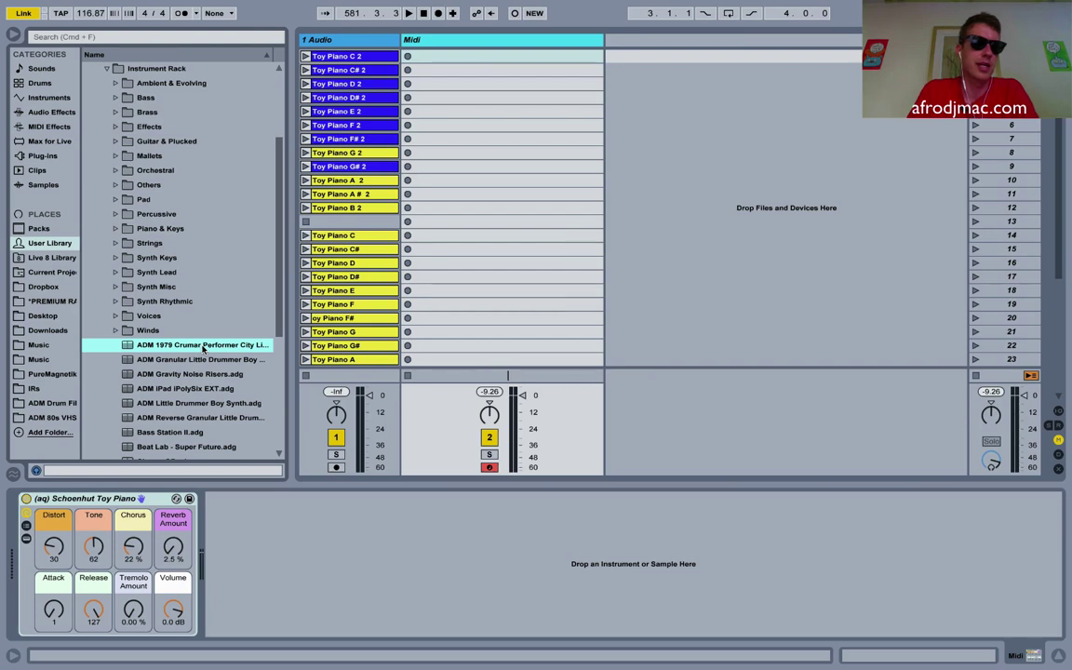
# Move the ADM 1979 Crumar Performer City Lights preset into Synth Lead and confirm it under Sounds
pyautogui.moveTo(203, 350); pyautogui.dragTo(158, 277)
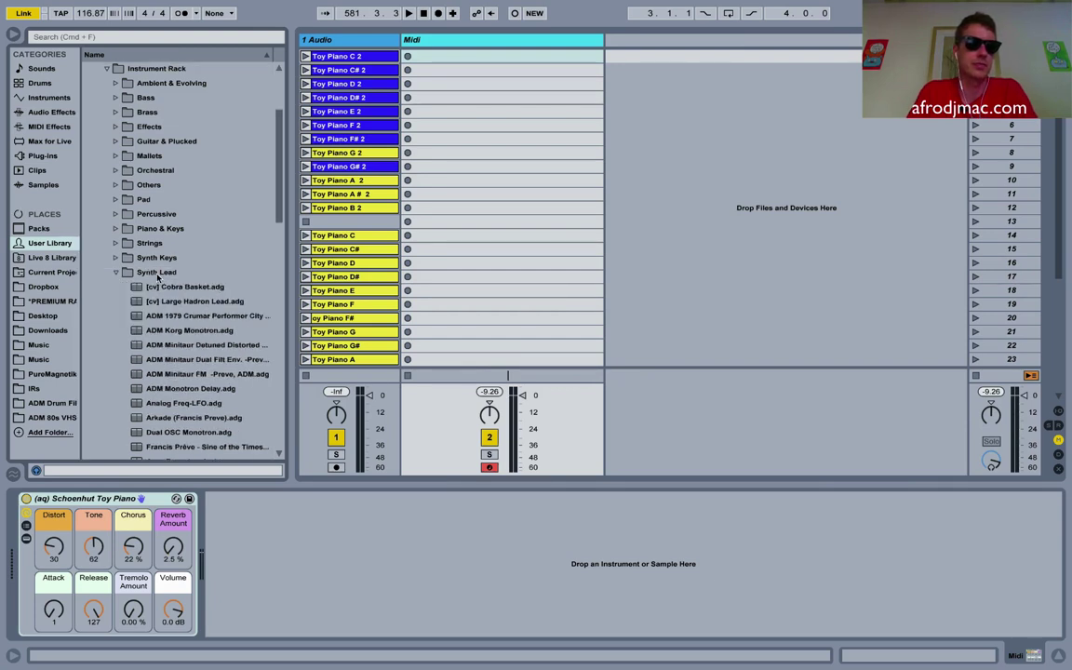
pyautogui.click(183, 317)
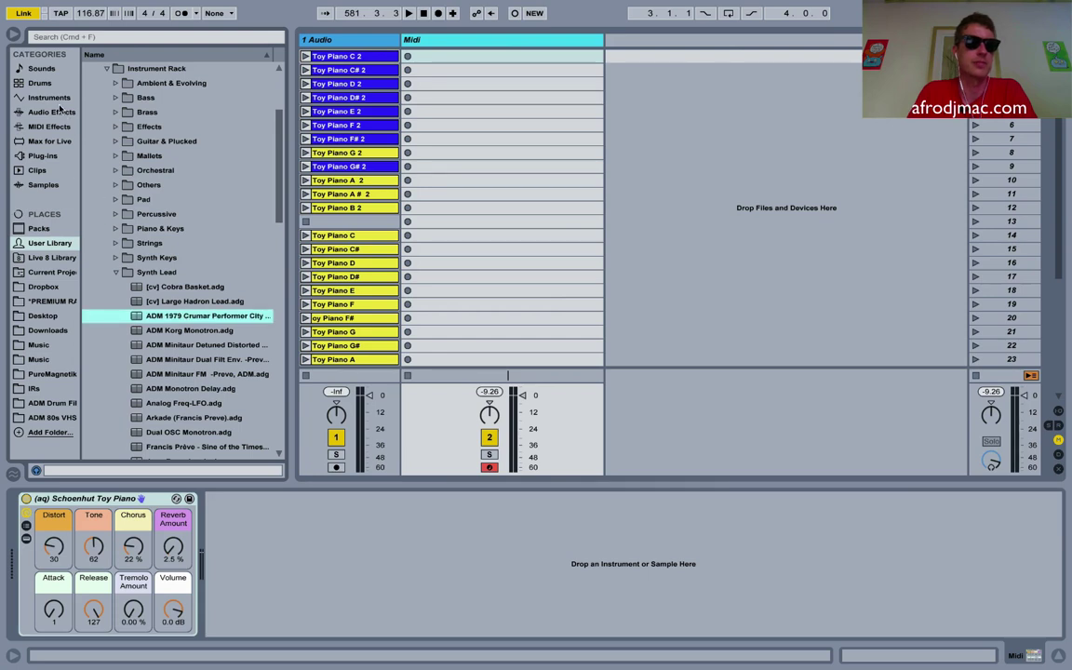
pyautogui.click(41, 69)
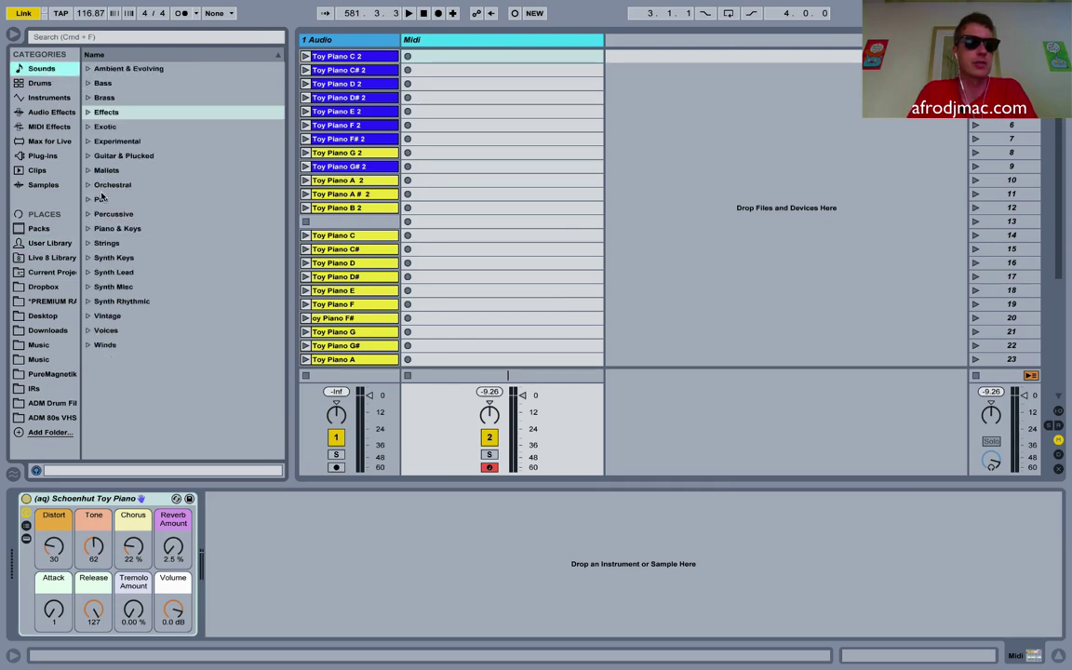
pyautogui.click(89, 272)
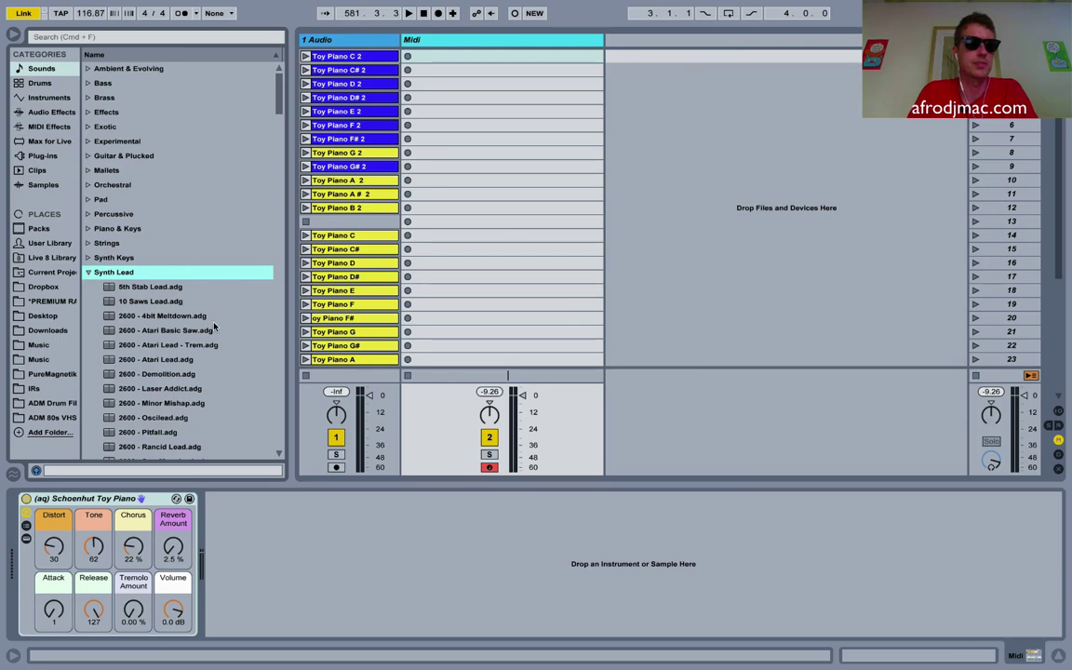
pyautogui.scroll(-10, 214, 328)
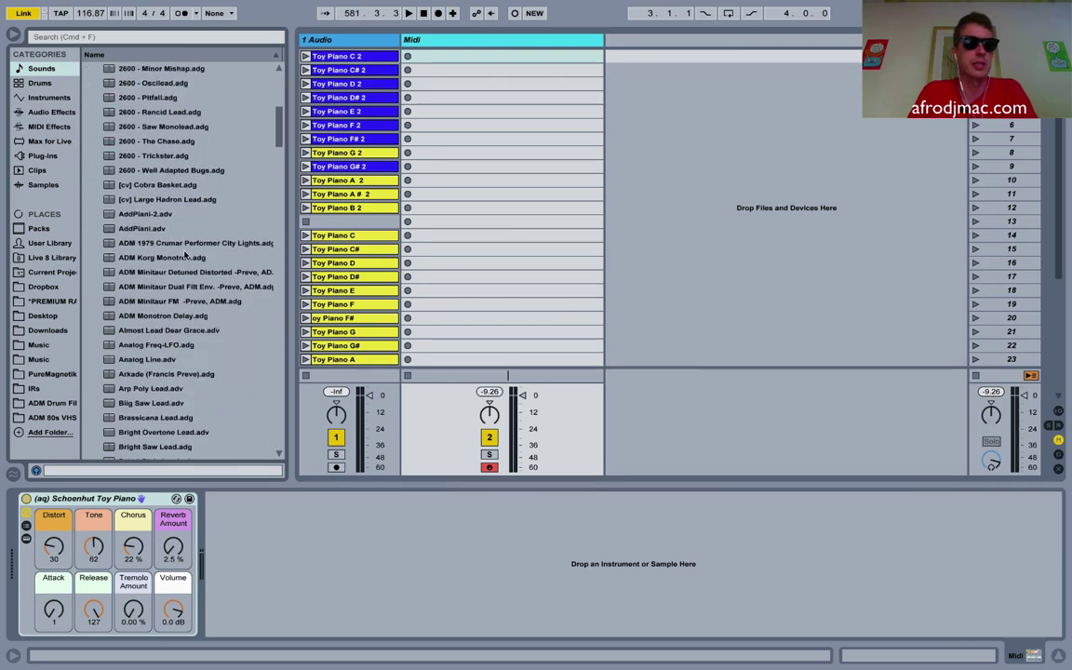
pyautogui.click(206, 245)
pyautogui.scroll(8, 191, 177)
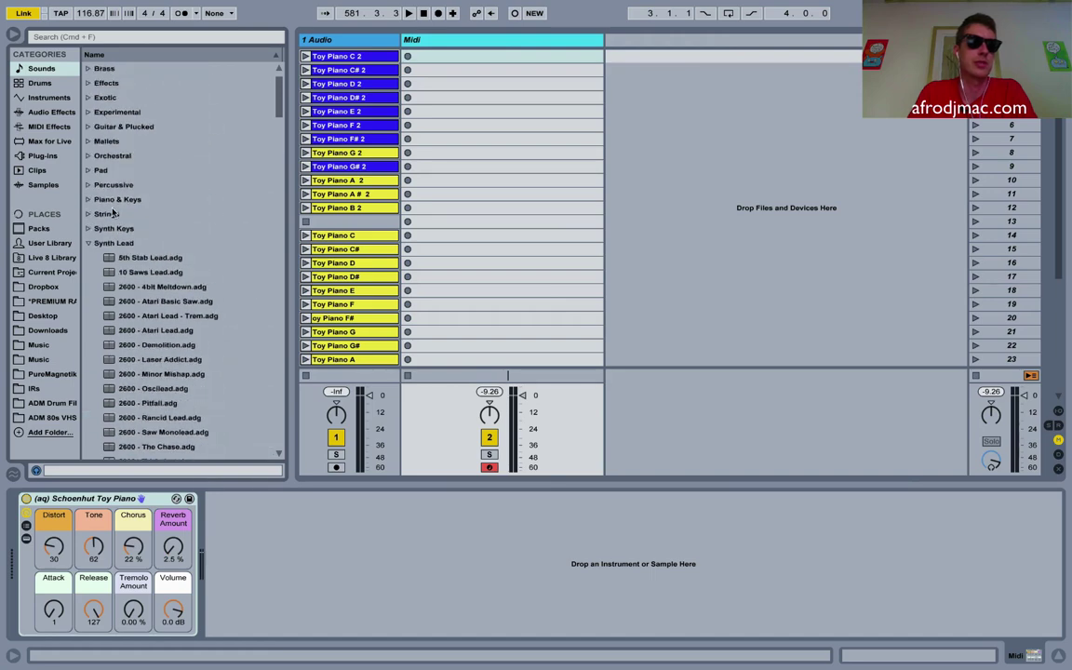
pyautogui.click(88, 170)
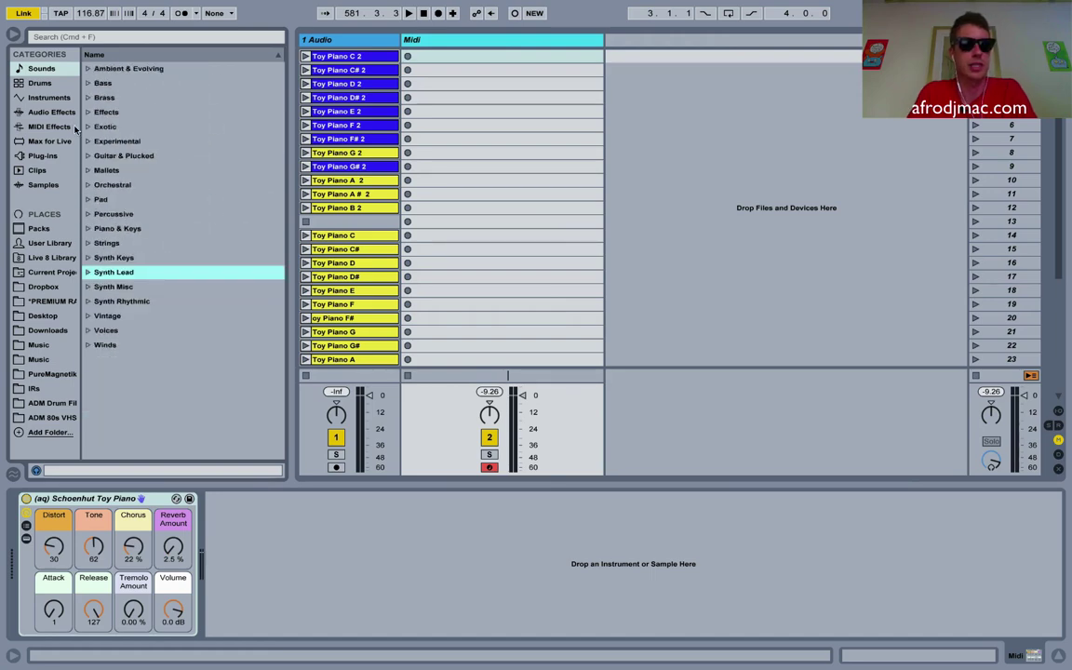
# In the User Library, expand Analog > Bass to show the saved 1980s Synth Bass preset
pyautogui.click(47, 243)
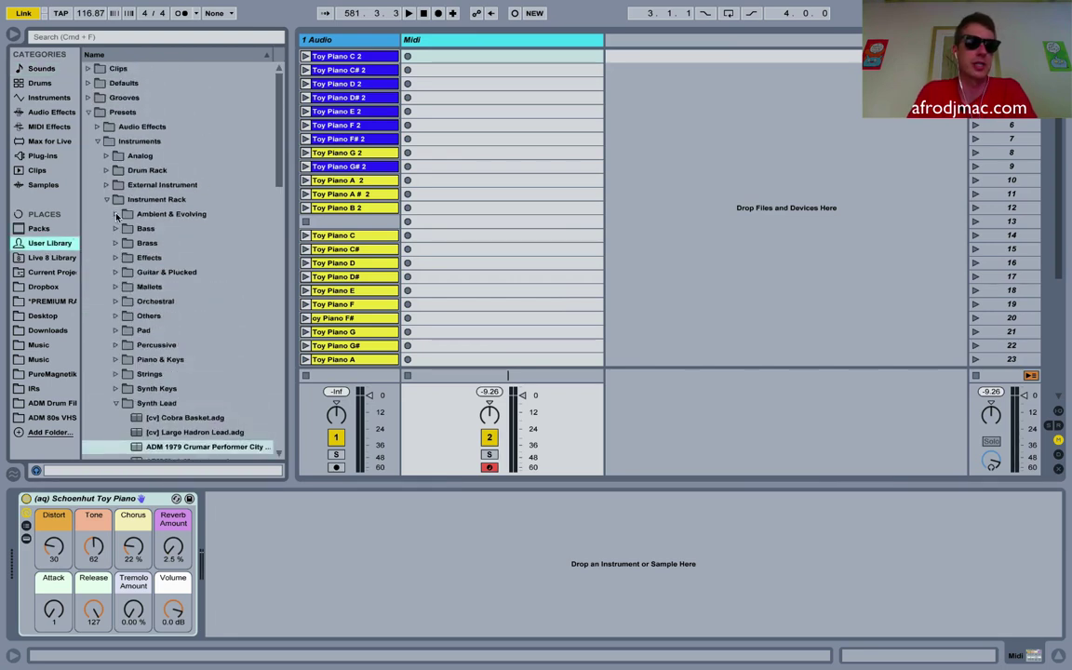
pyautogui.click(107, 201)
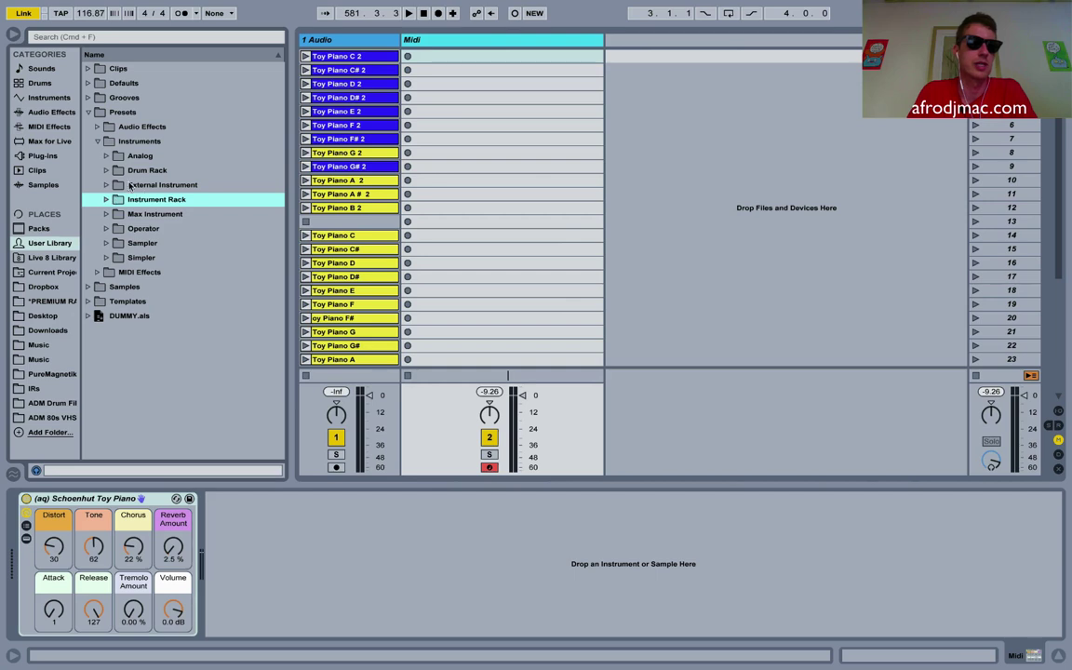
pyautogui.click(108, 156)
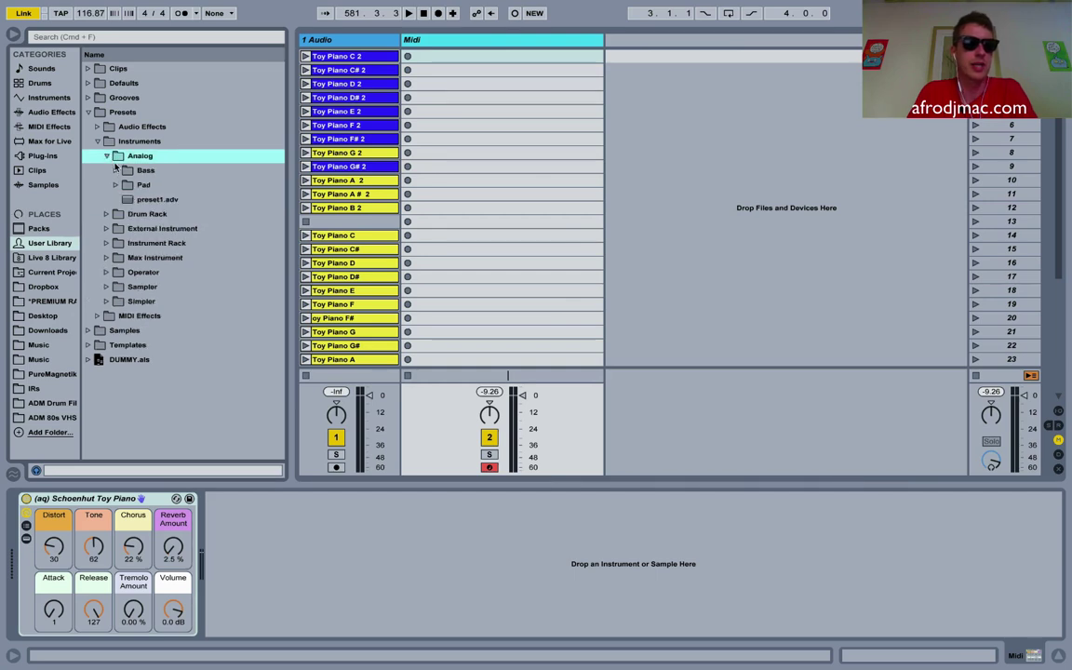
pyautogui.click(116, 171)
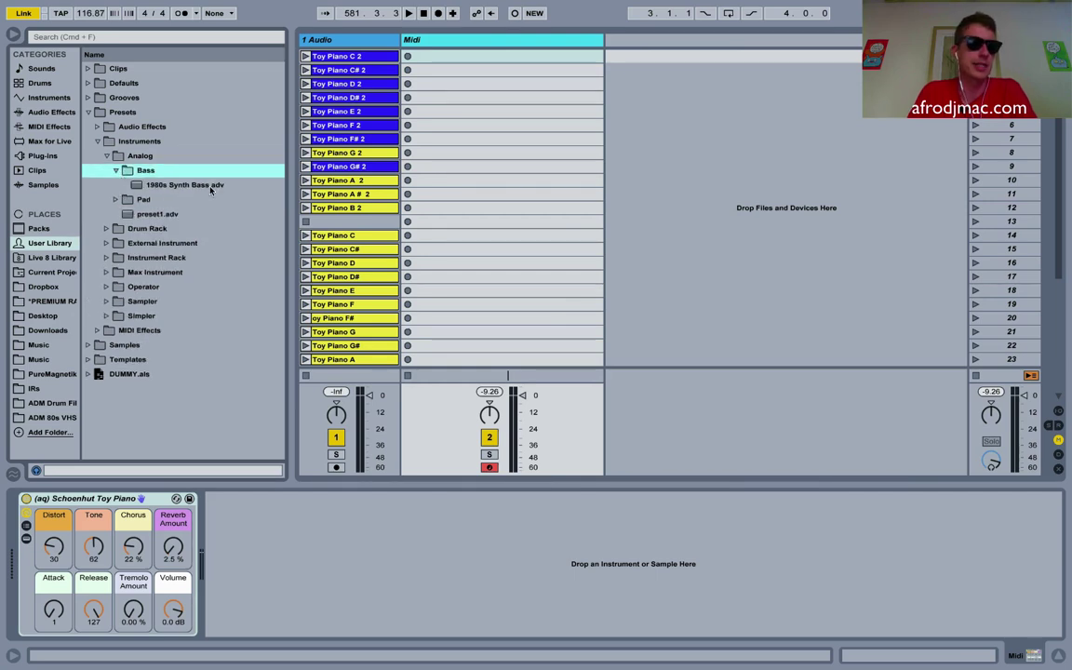
# Find and select 1980s Synth Bass.adv in the Sounds Bass category
pyautogui.click(40, 74)
pyautogui.click(87, 83)
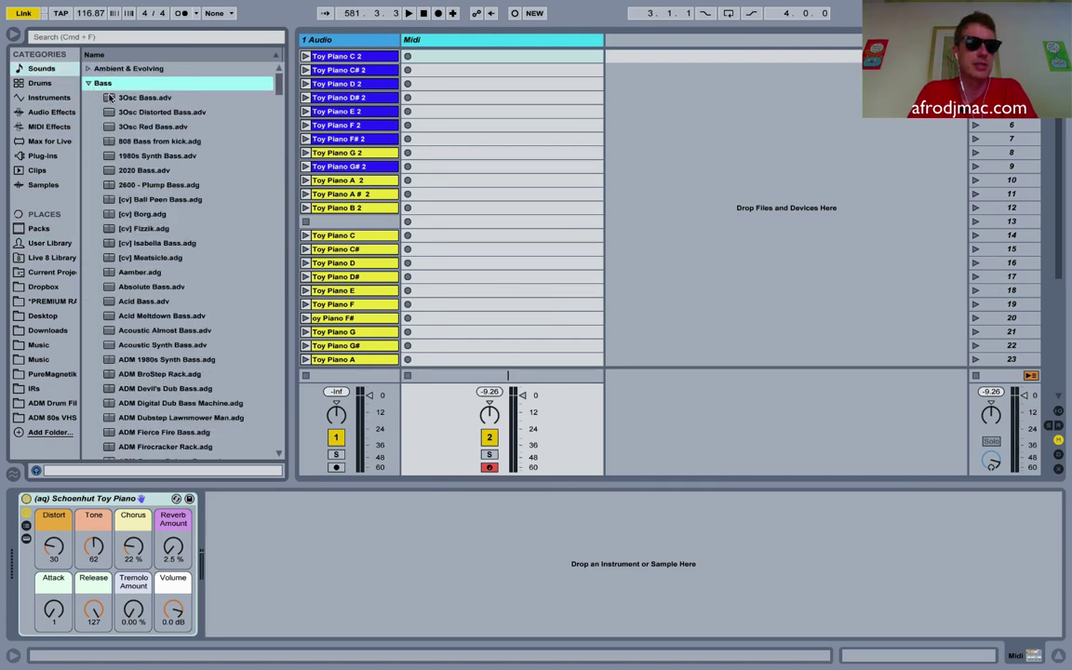
pyautogui.click(140, 155)
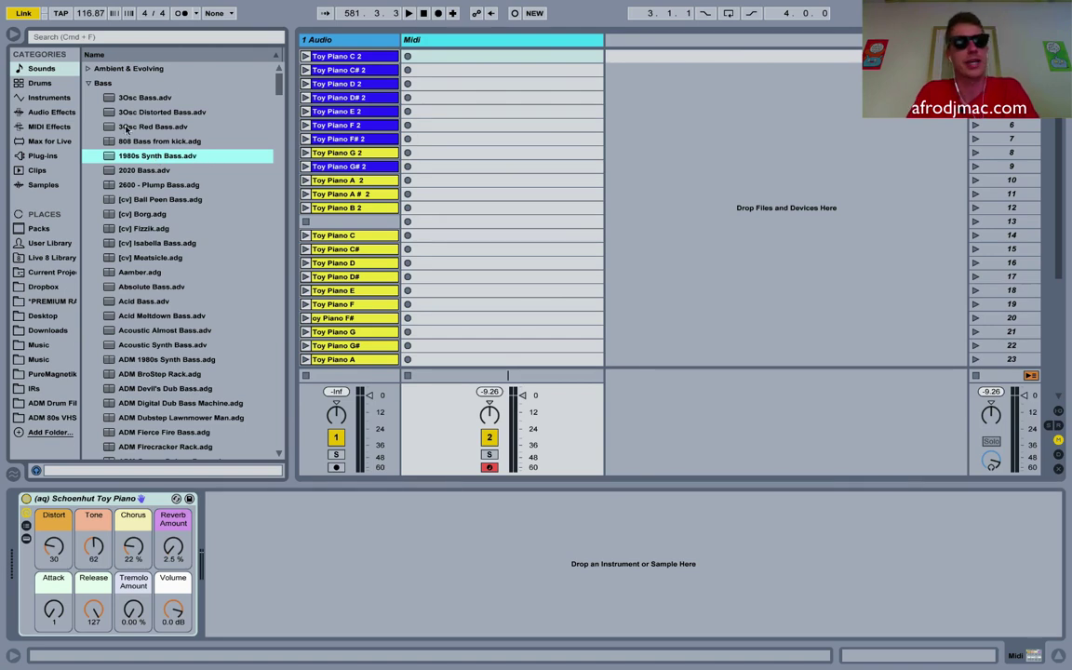
# Show the Downloads folder and select the TimeandTimbre .alp pack file
pyautogui.click(89, 84)
pyautogui.click(53, 331)
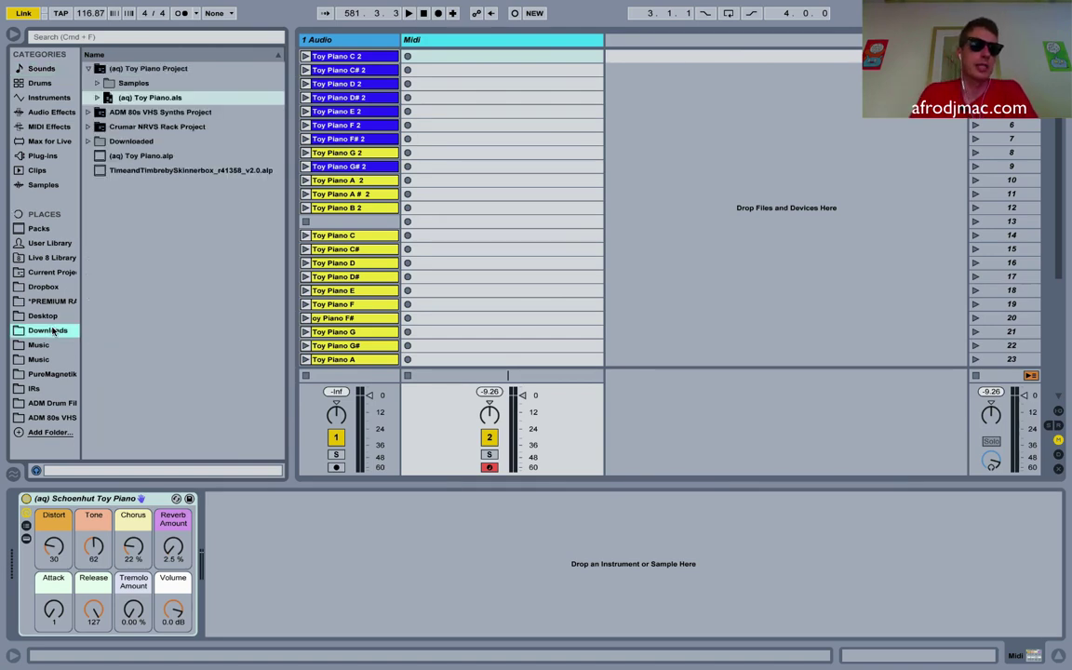
pyautogui.click(89, 68)
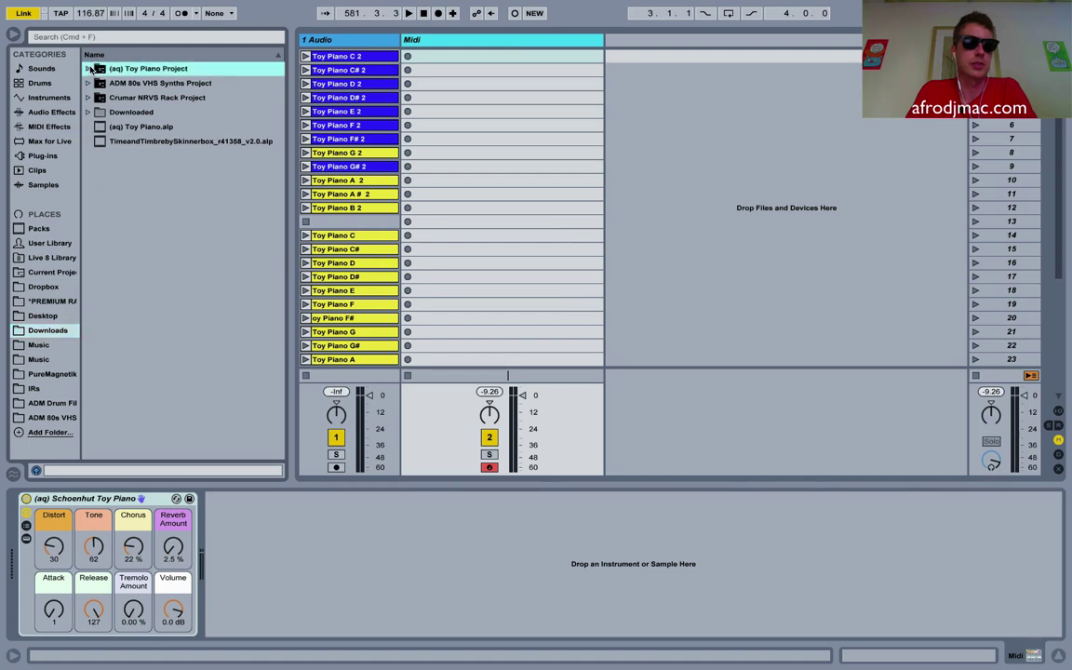
pyautogui.click(140, 143)
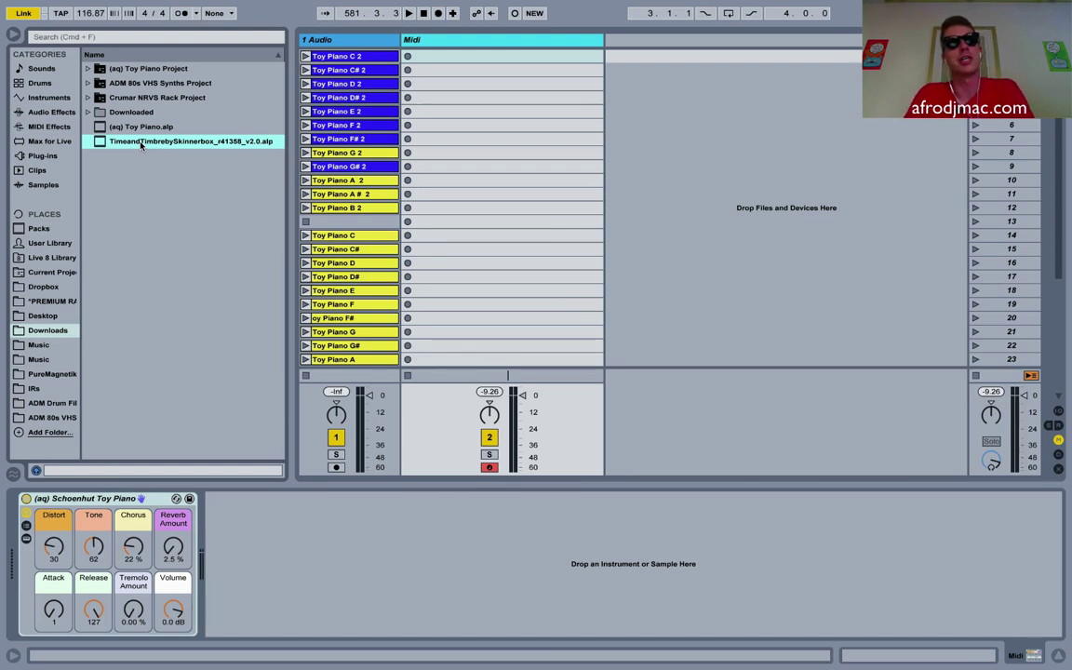
# Review the installed Packs list, then return to Downloads
pyautogui.click(44, 229)
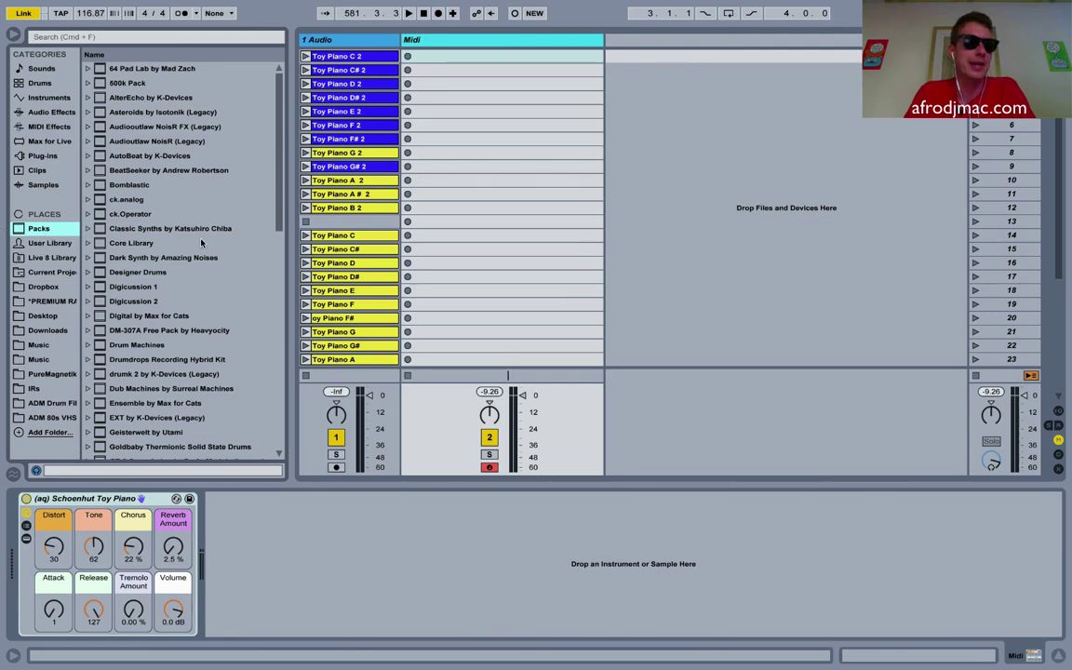
pyautogui.scroll(-15, 201, 243)
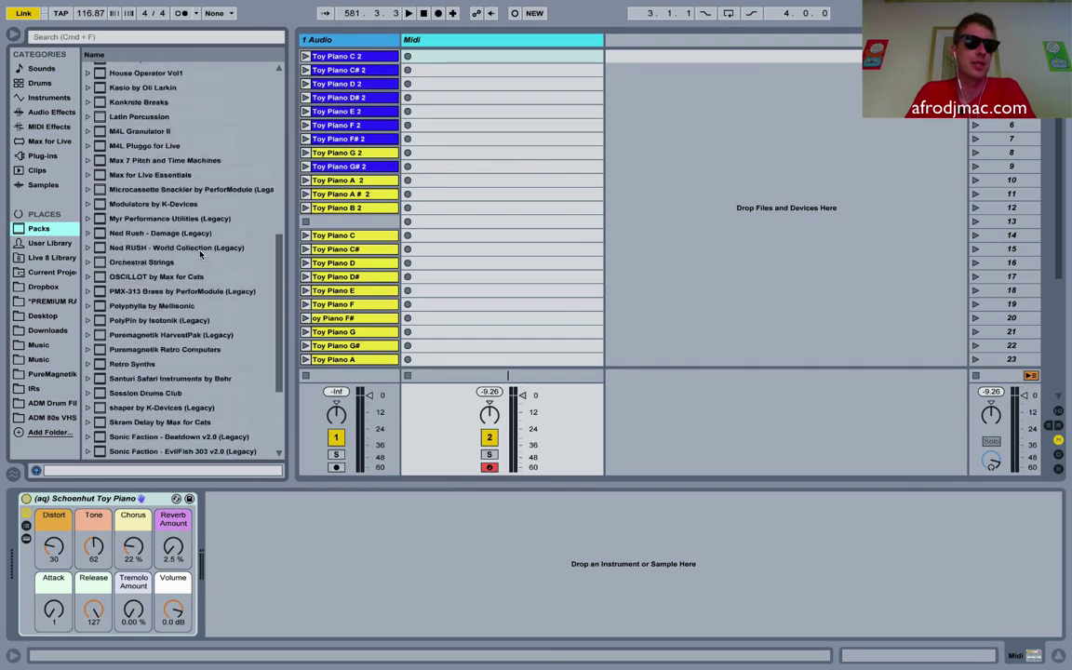
pyautogui.scroll(10, 199, 253)
pyautogui.click(47, 331)
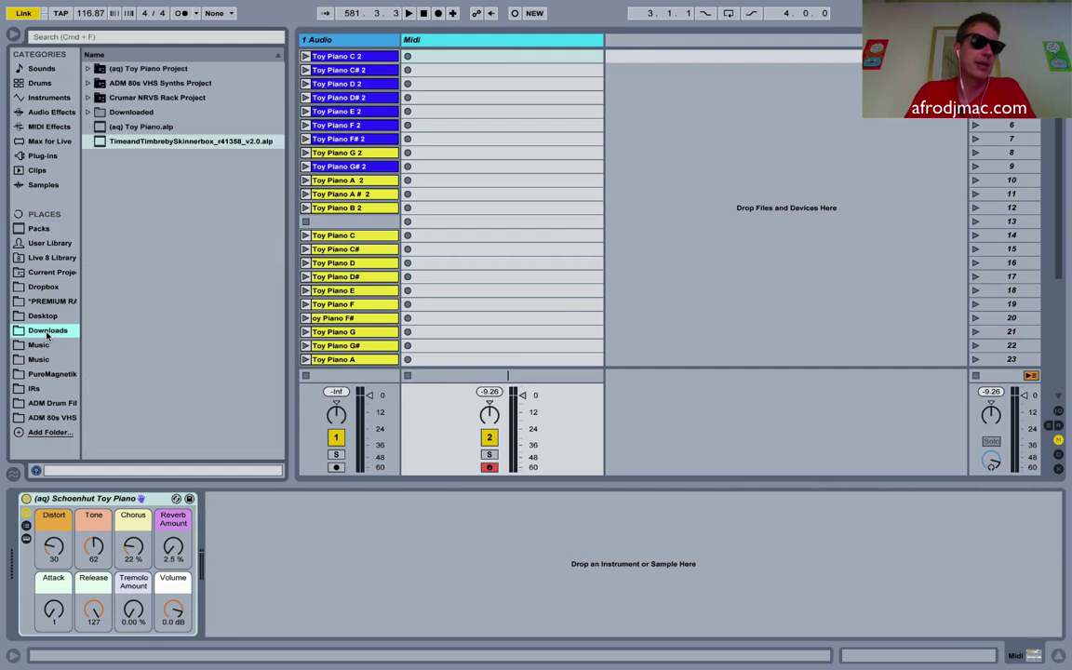
# Install Time and Timbre by Skinnerbox and browse its Drums, Max Audio Effect and Max Instrument folders
pyautogui.doubleClick(172, 143)
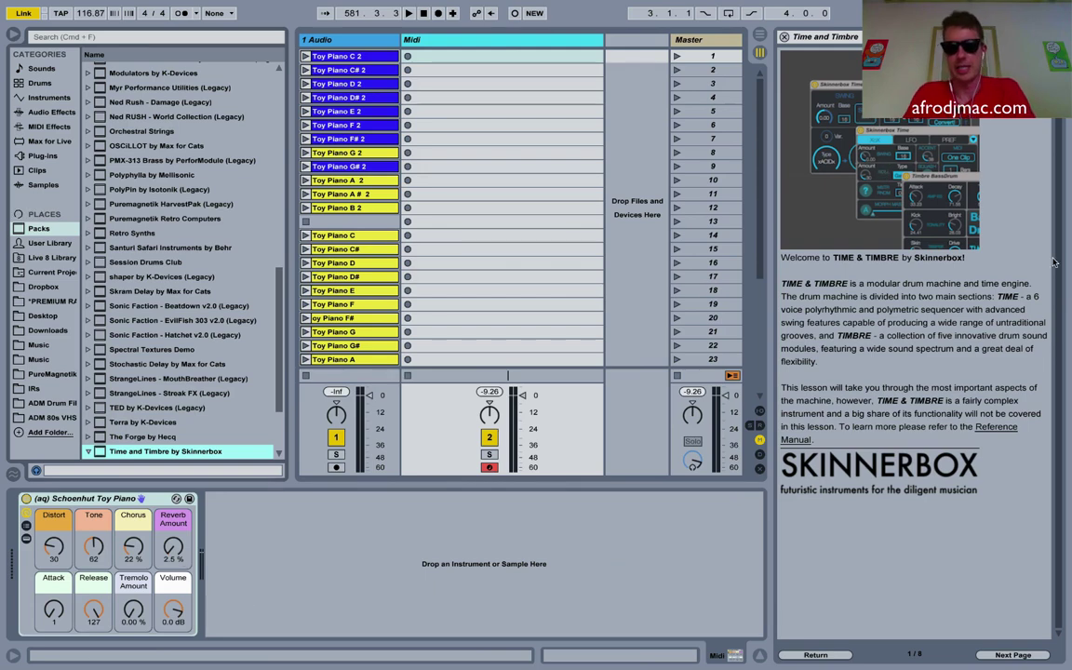
pyautogui.click(149, 451)
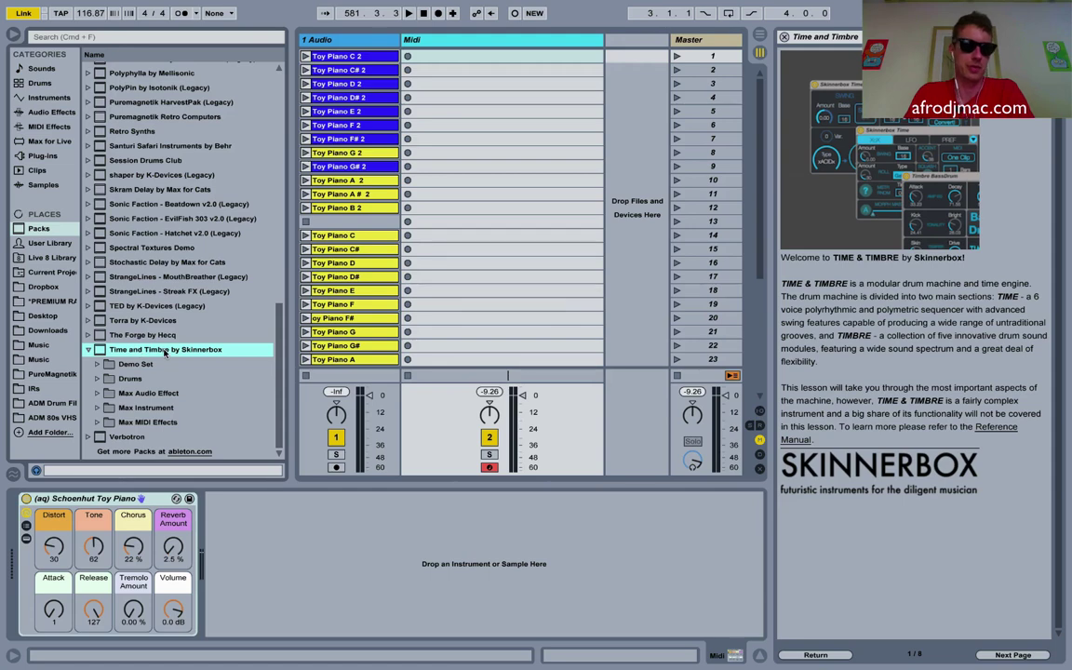
pyautogui.click(96, 378)
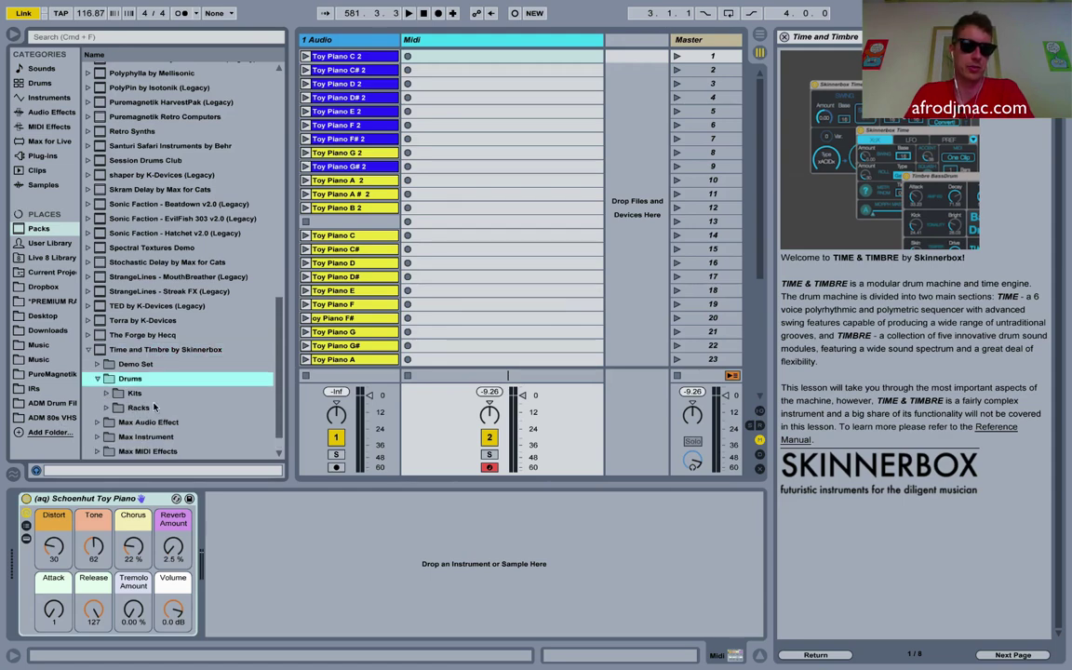
pyautogui.click(96, 395)
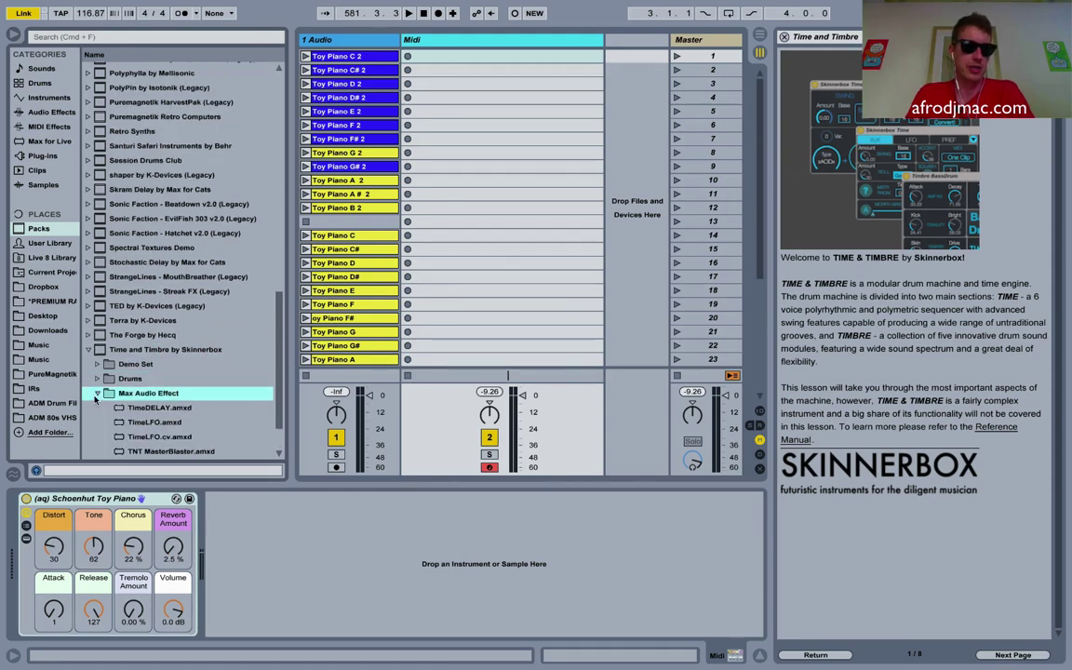
pyautogui.click(100, 408)
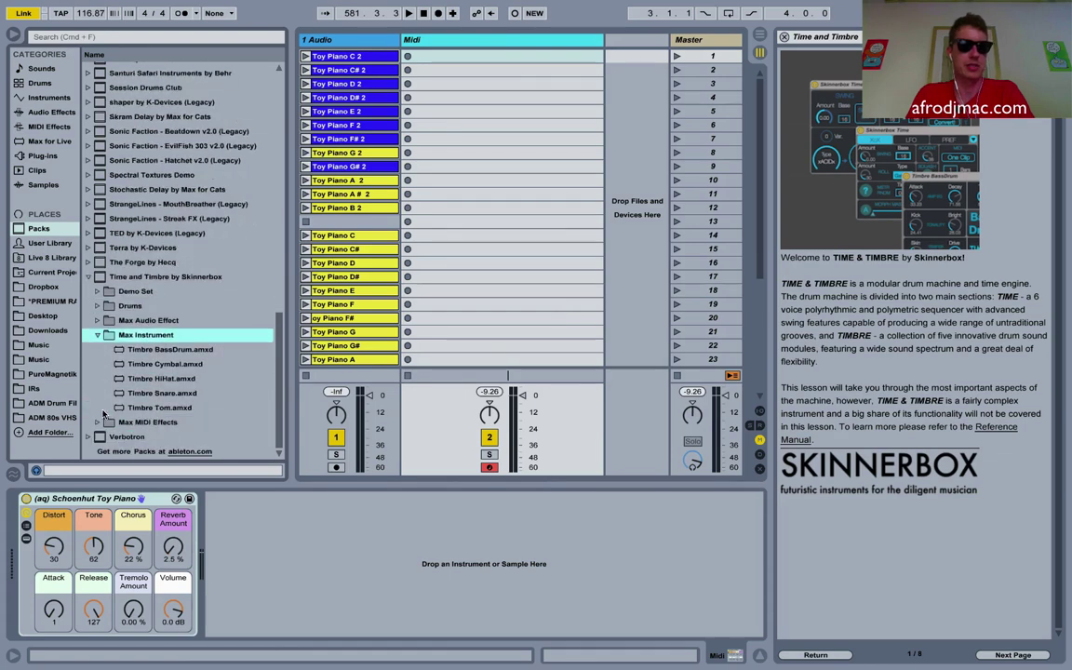
pyautogui.click(88, 276)
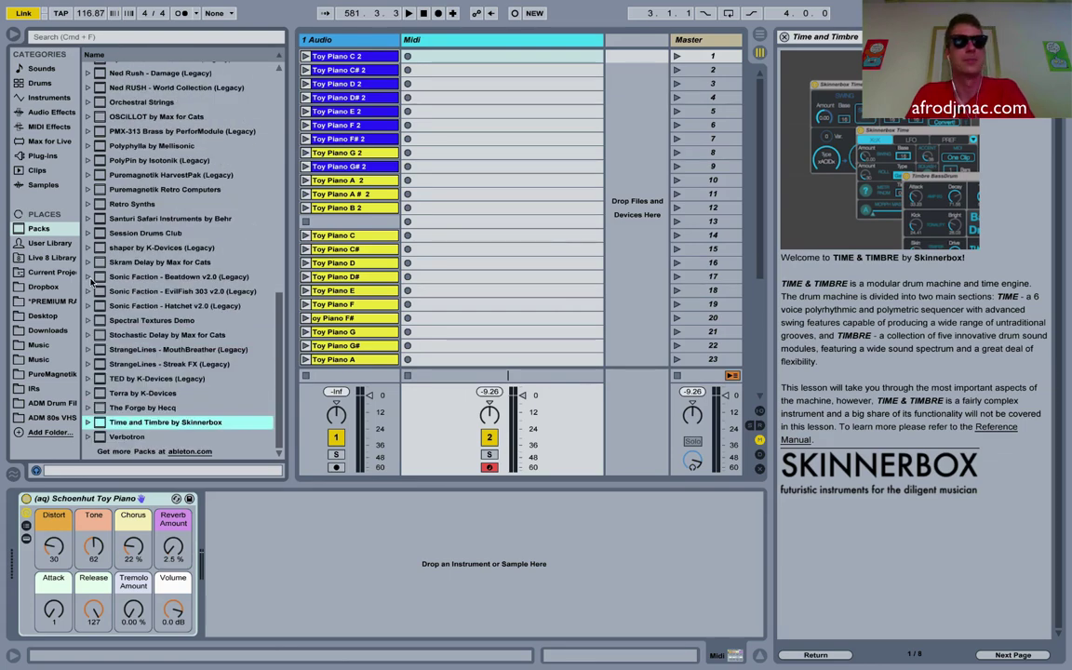
pyautogui.scroll(15, 91, 284)
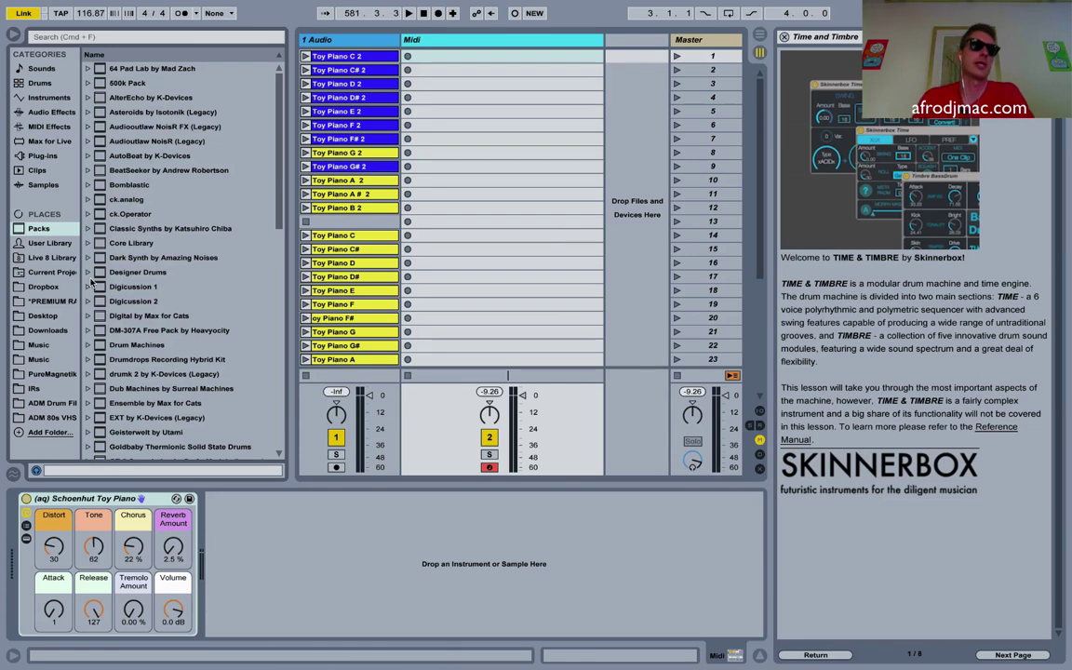
# Browse the ADM 80s VHS Synths Project presets in Downloads and the ADM 80s VHS place
pyautogui.click(45, 331)
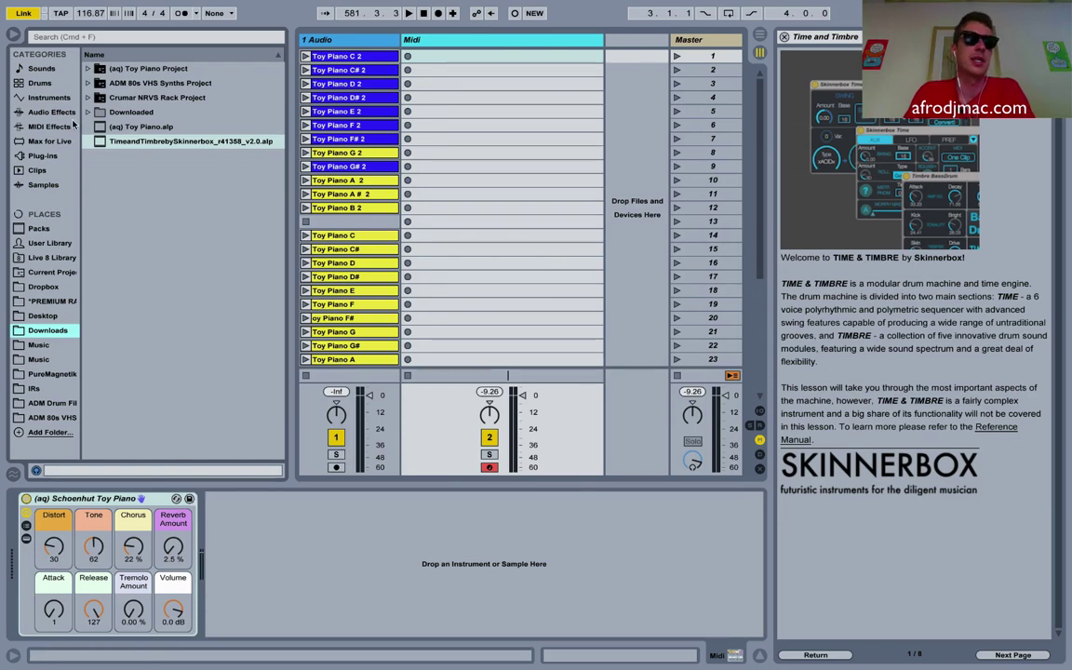
pyautogui.click(87, 84)
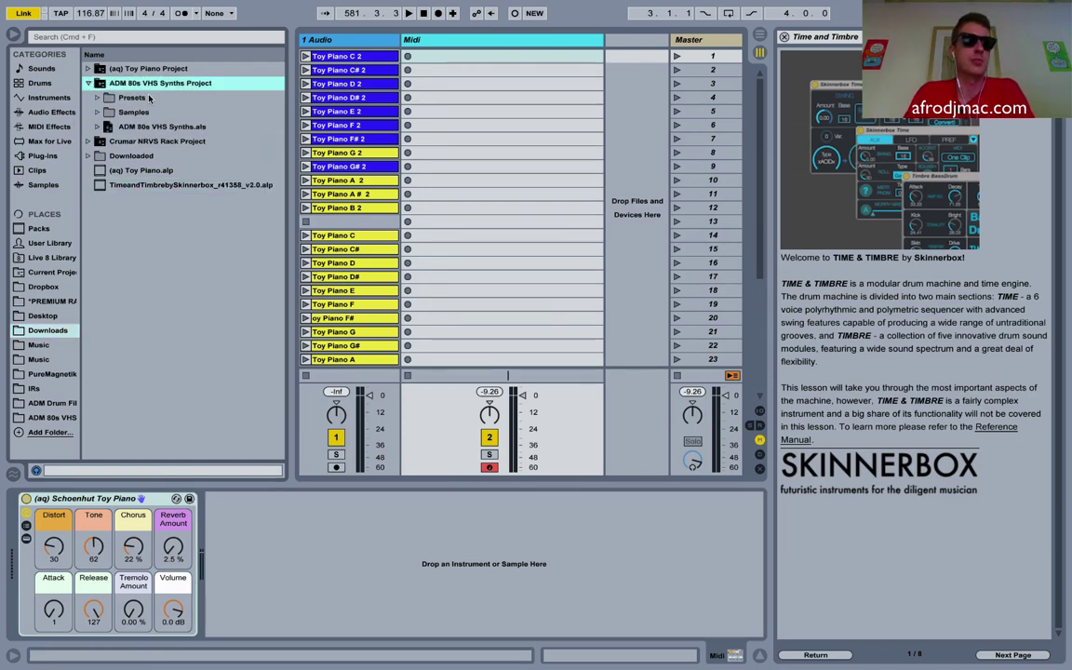
pyautogui.click(144, 97)
pyautogui.click(96, 98)
pyautogui.click(97, 98)
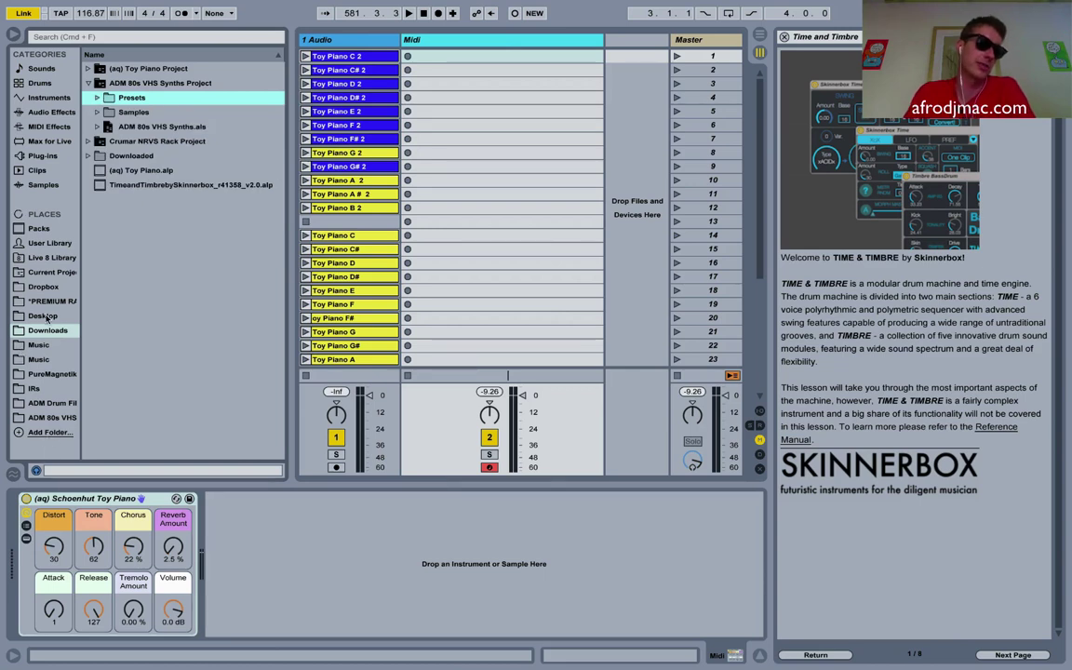
pyautogui.click(47, 418)
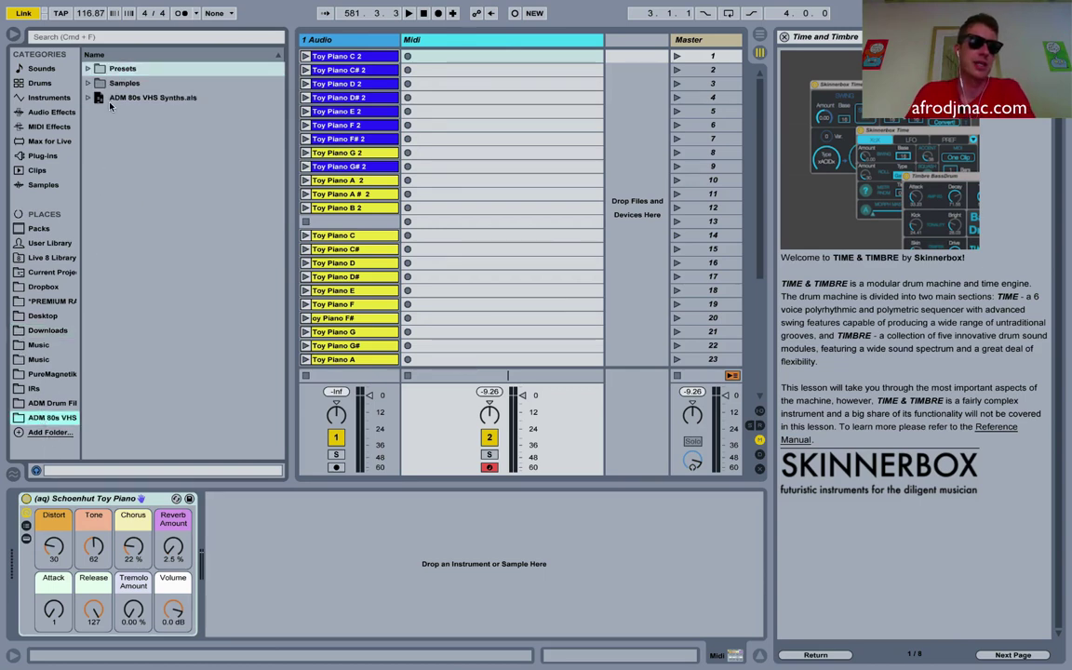
pyautogui.click(87, 68)
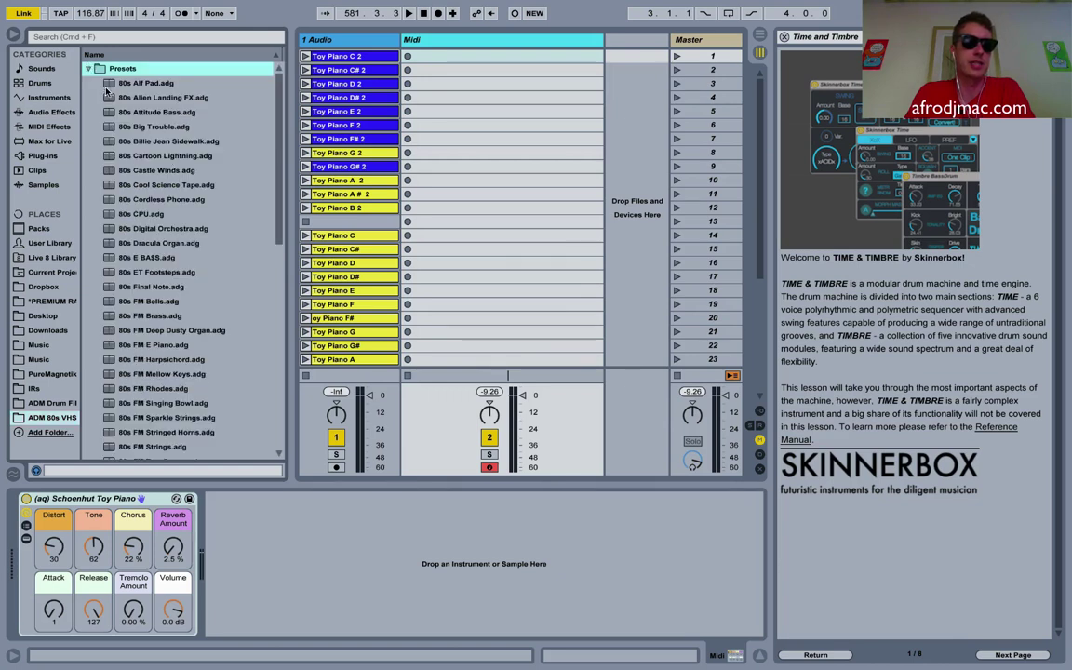
pyautogui.click(88, 68)
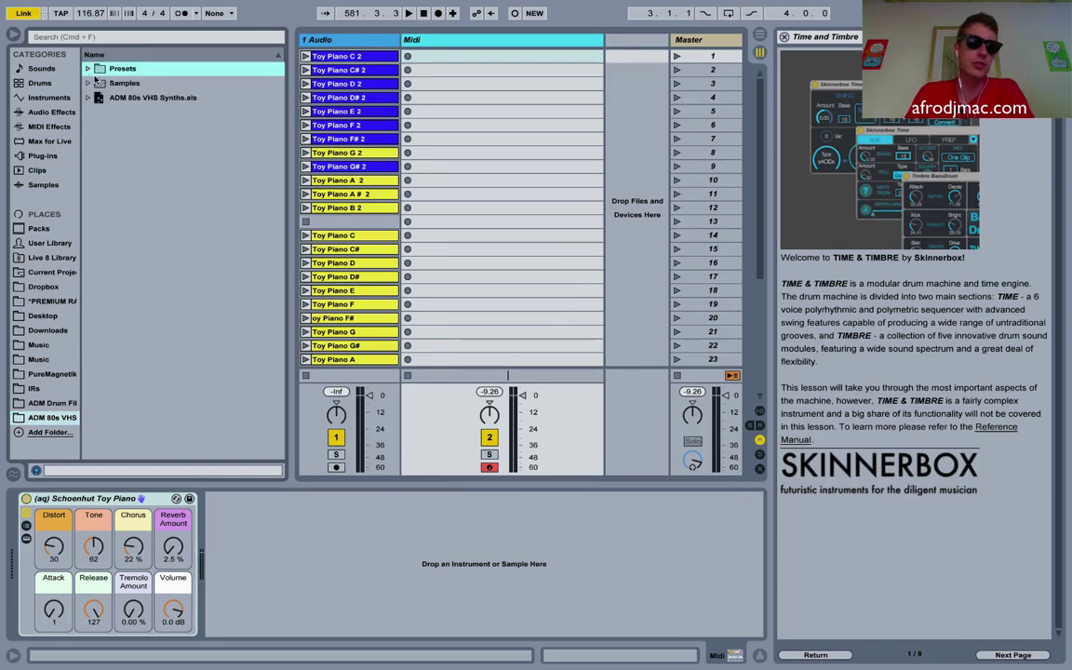
# Collapse the User Library Bass and Analog folders and display the Sounds categories
pyautogui.click(47, 243)
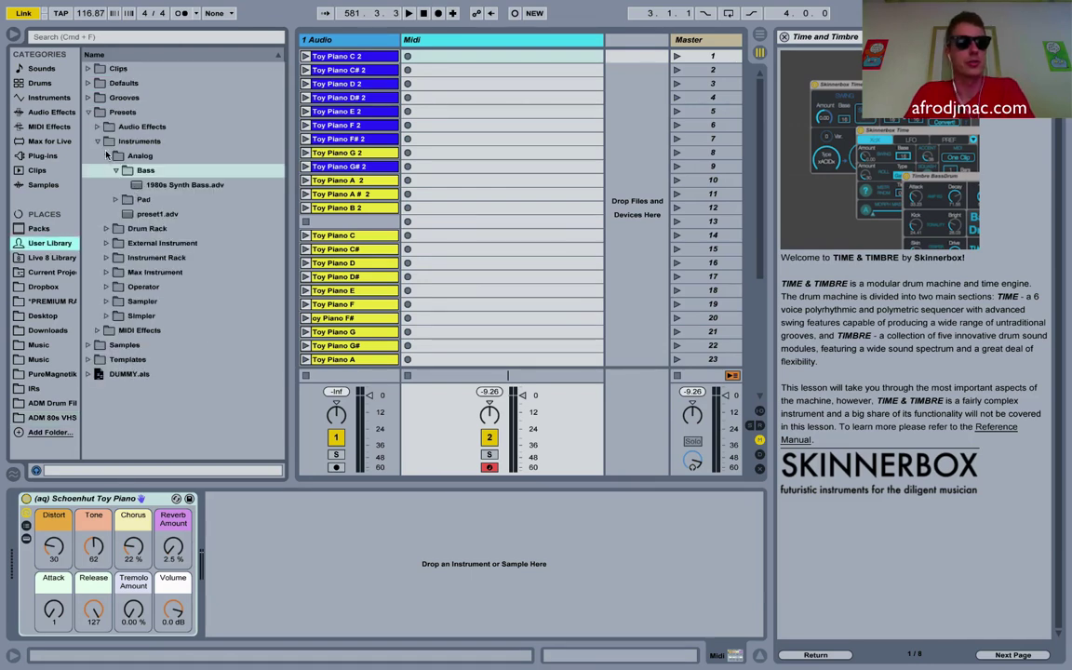
pyautogui.press('Left')
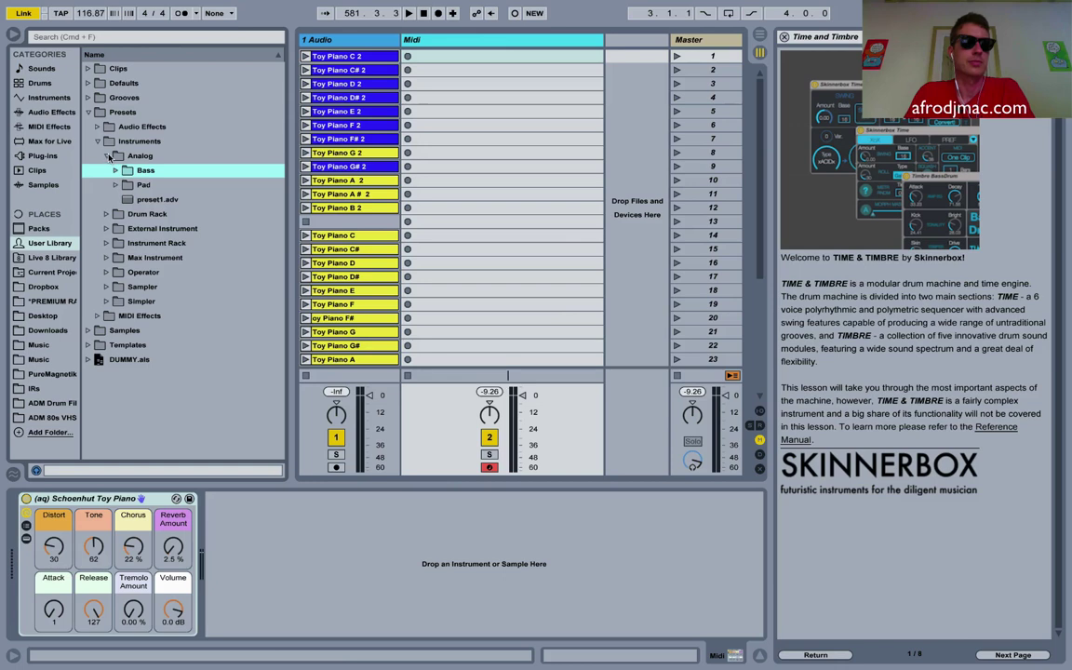
pyautogui.press('Left')
pyautogui.press('Left')
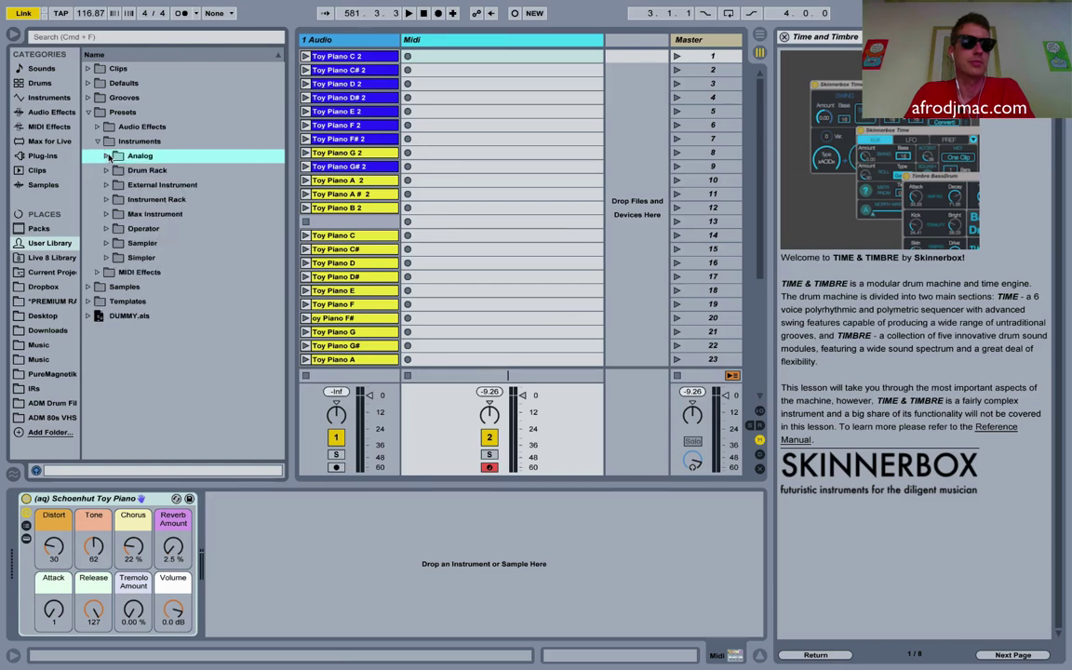
pyautogui.click(41, 68)
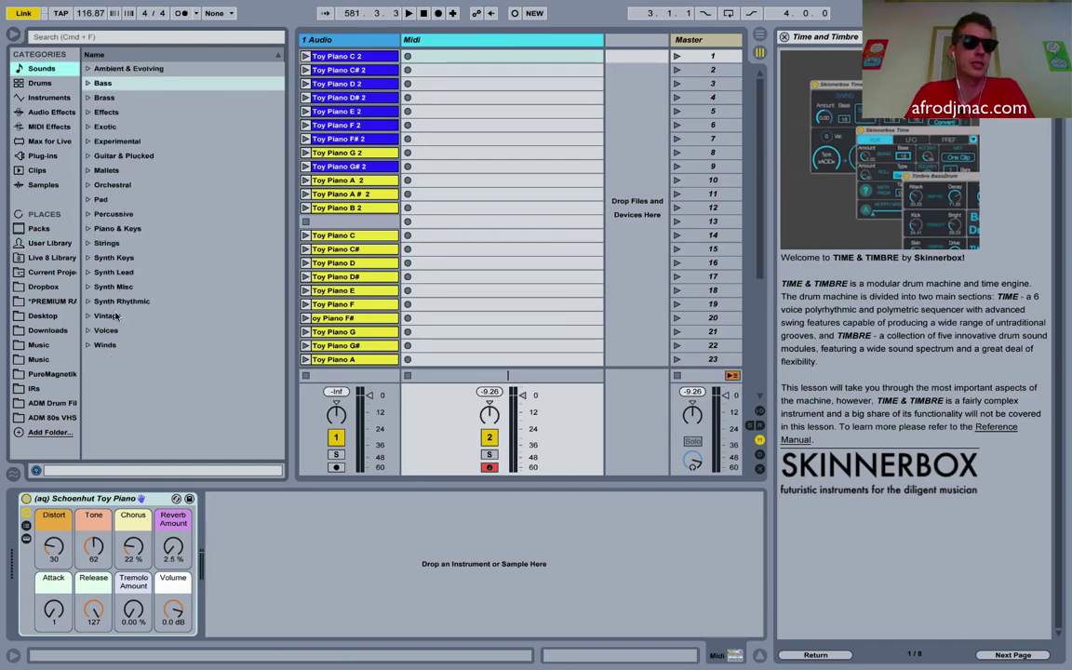